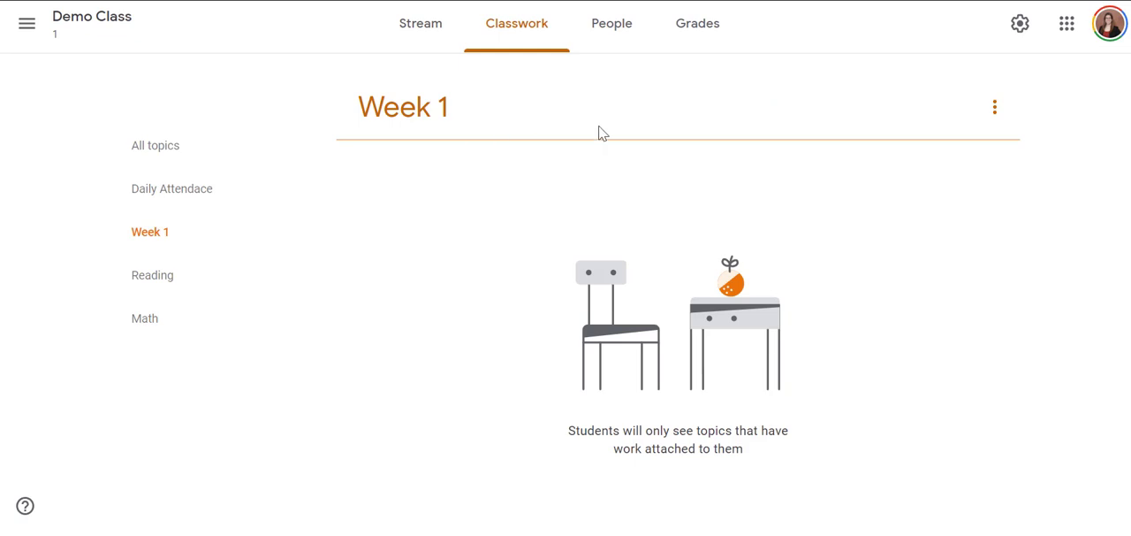
# - Create a new assignment in the class's Classwork and title it "Day 1"
pyautogui.click(539, 44)
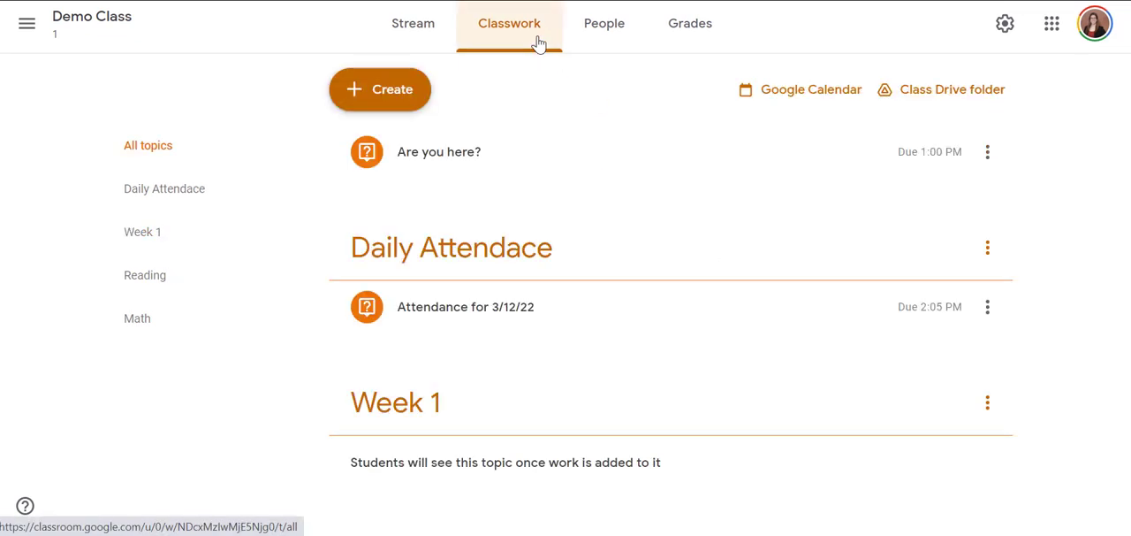
pyautogui.click(373, 101)
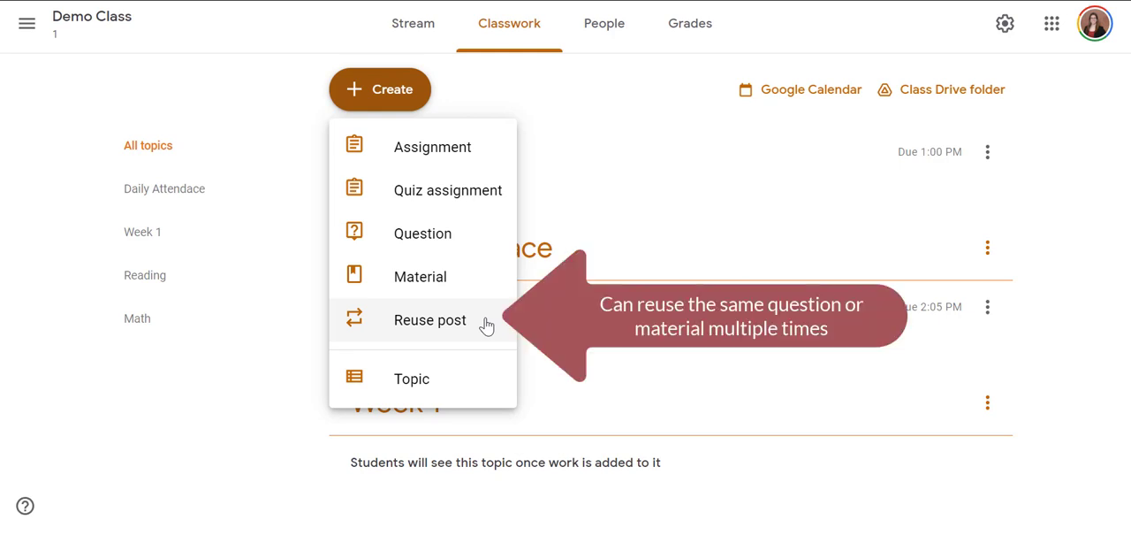
pyautogui.click(478, 146)
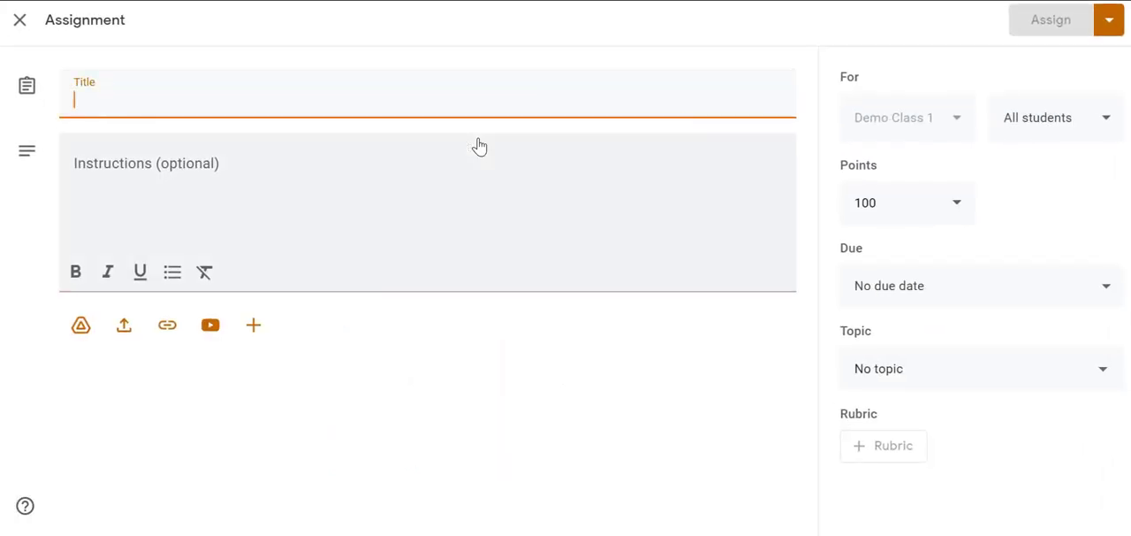
pyautogui.write('Day 1')
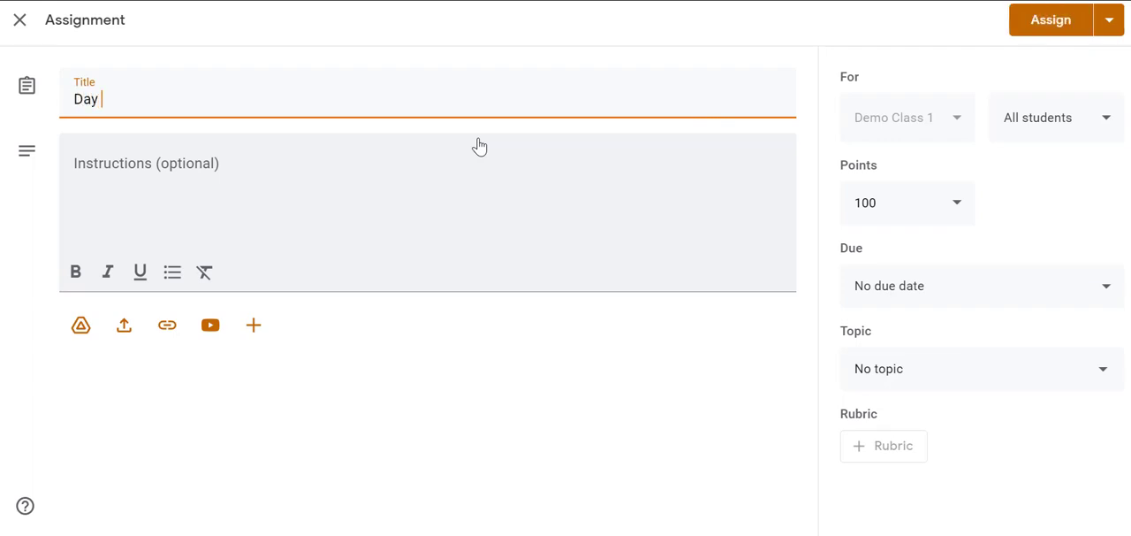
pyautogui.click(186, 168)
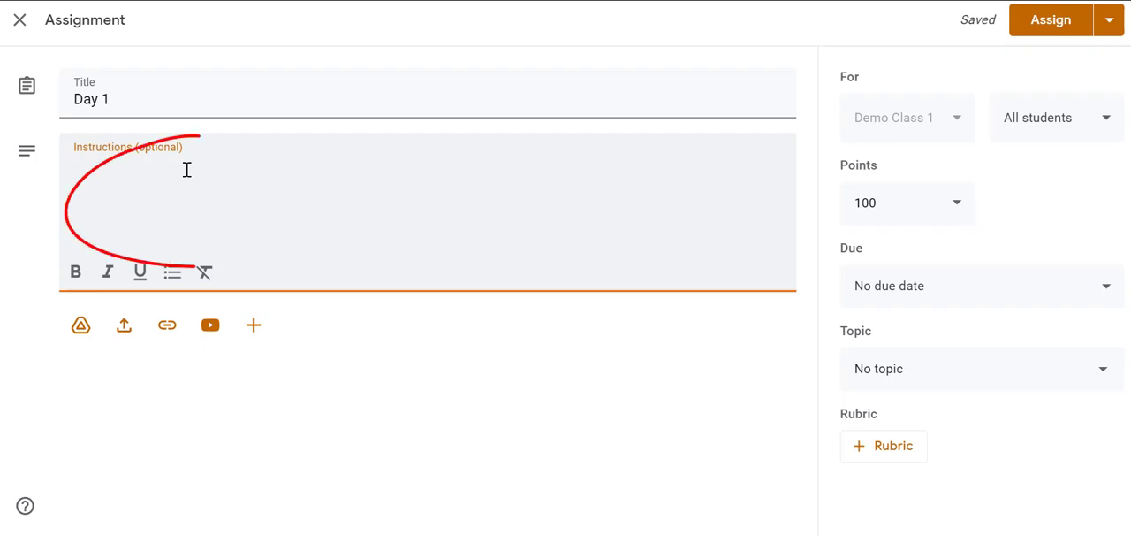
pyautogui.click(83, 334)
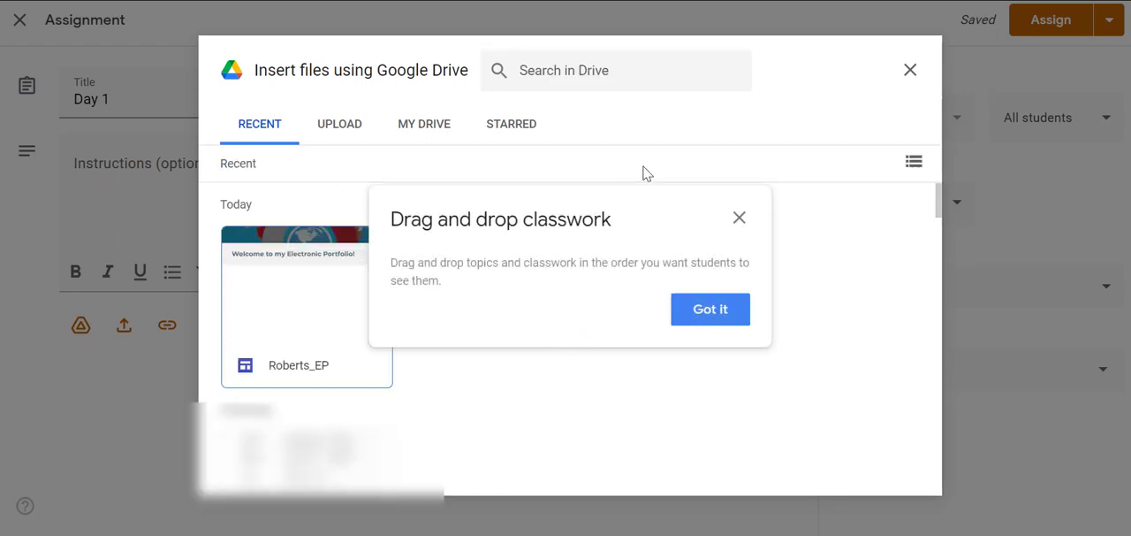
pyautogui.click(740, 218)
pyautogui.click(909, 71)
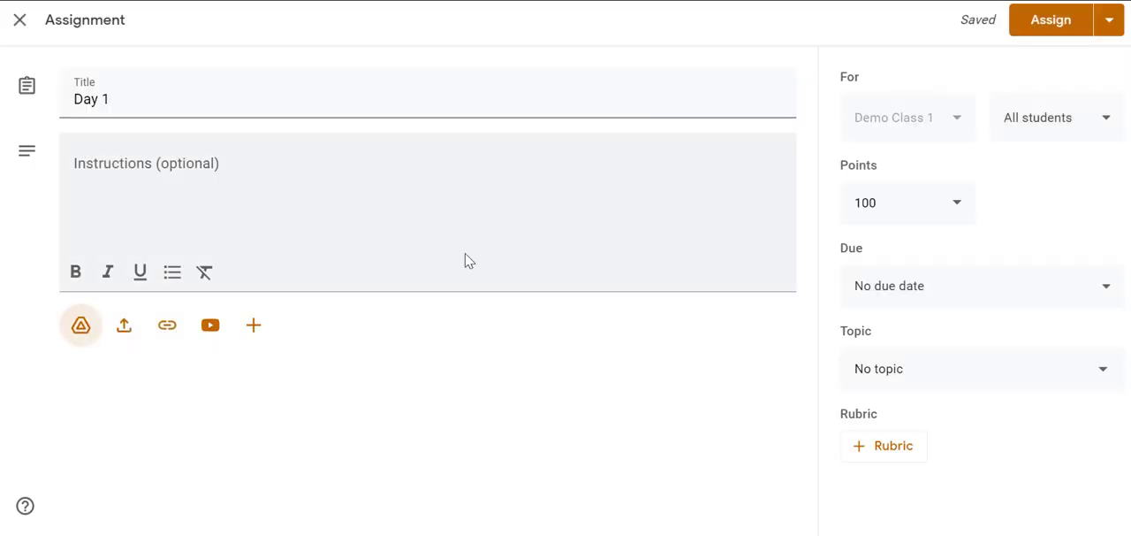
# - Attach the copied YouTube video link to the Day 1 assignment, and remove that attachment again
pyautogui.click(156, 334)
pyautogui.write('https://www.youtube.com/watch?v=QQdQvsdyaRo')
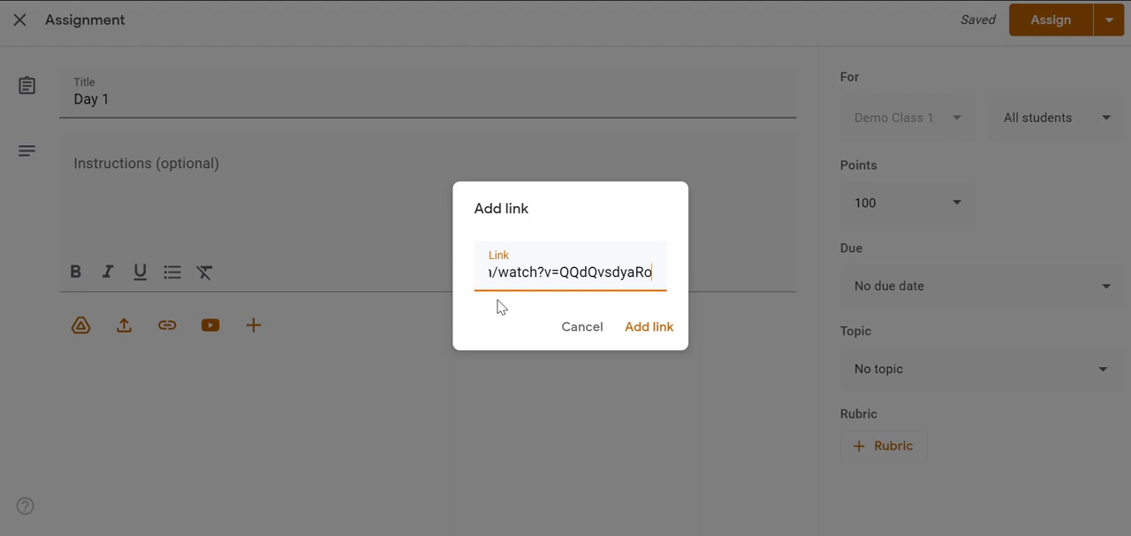
pyautogui.click(624, 327)
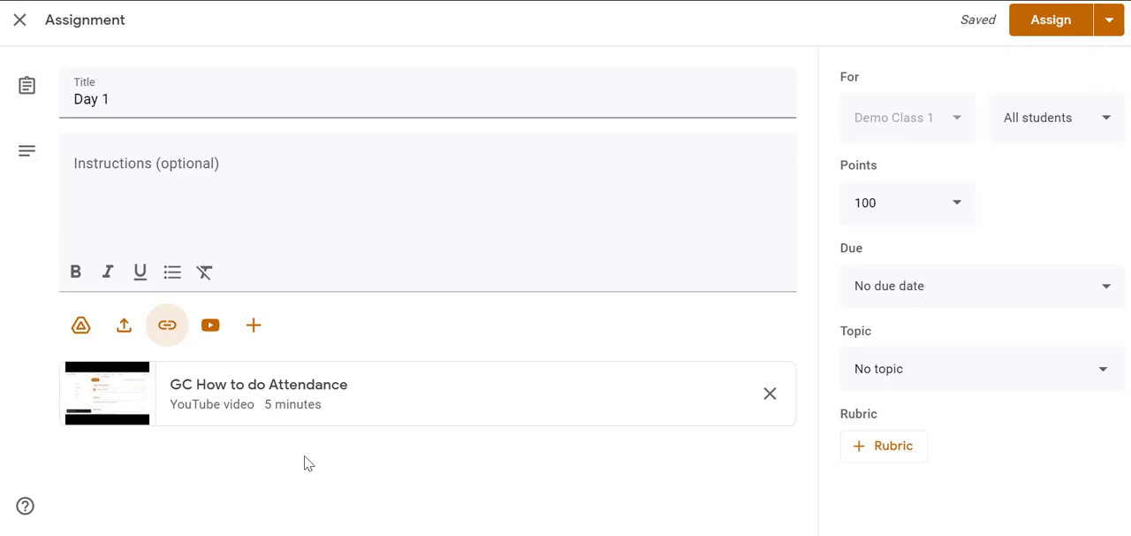
pyautogui.click(772, 399)
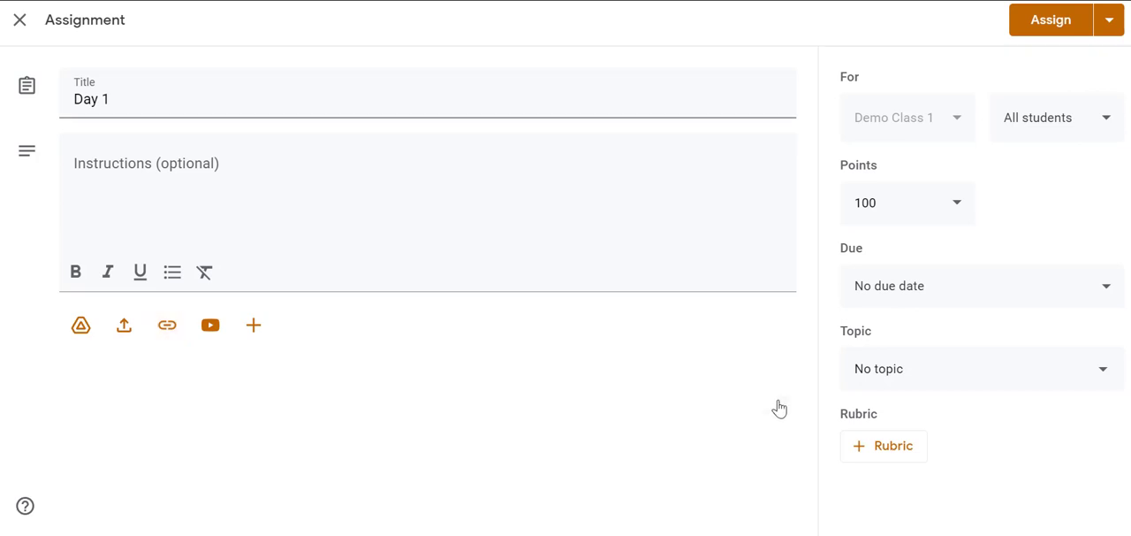
# - Search YouTube from the assignment's attachment options for "compare and contrast"
pyautogui.click(216, 337)
pyautogui.click(392, 389)
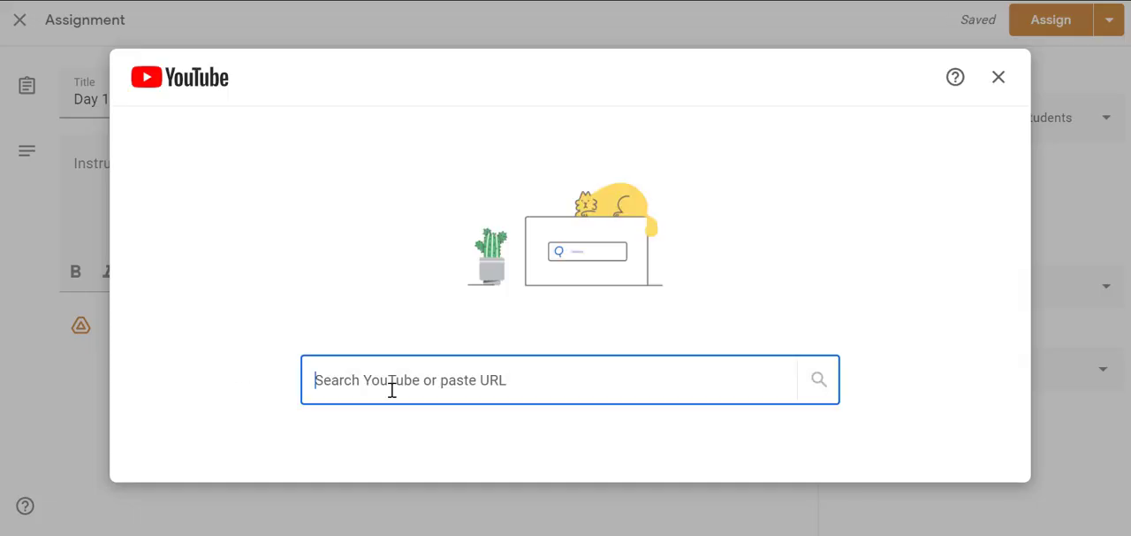
pyautogui.write('cmo')
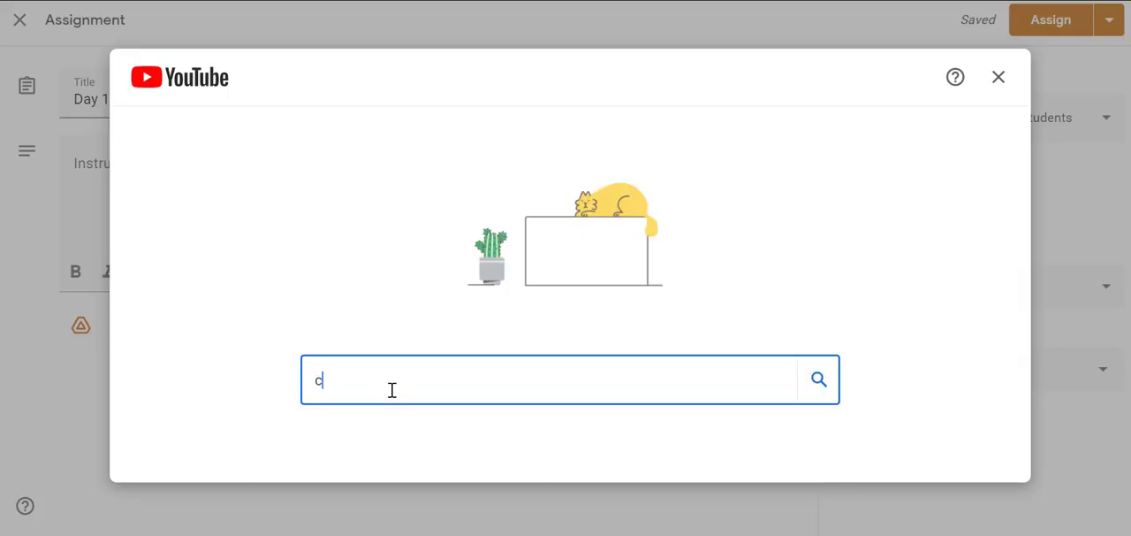
pyautogui.press('BackSpace')
pyautogui.press('BackSpace')
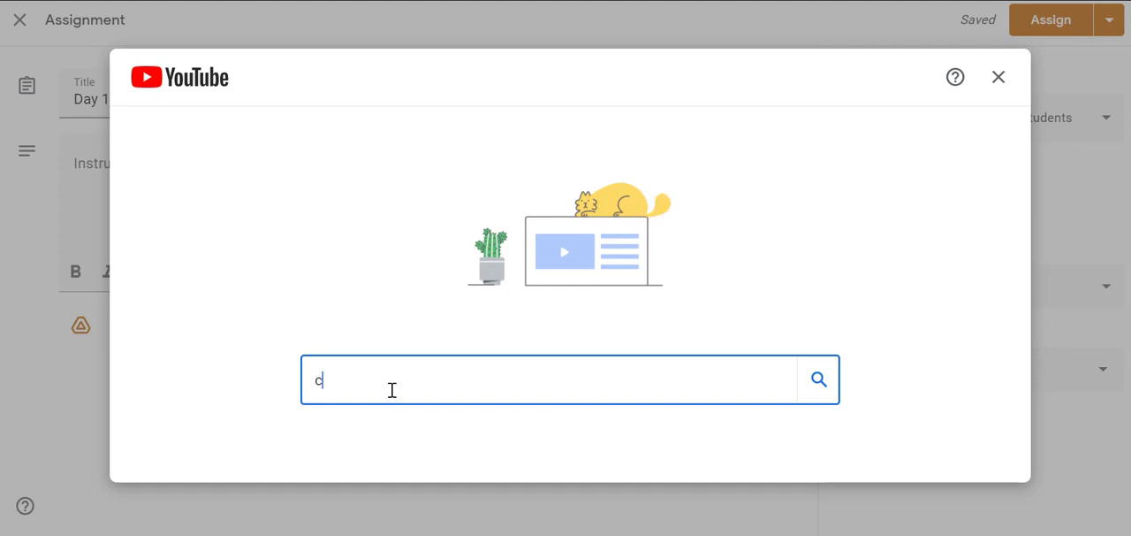
pyautogui.write('ompare and contrat')
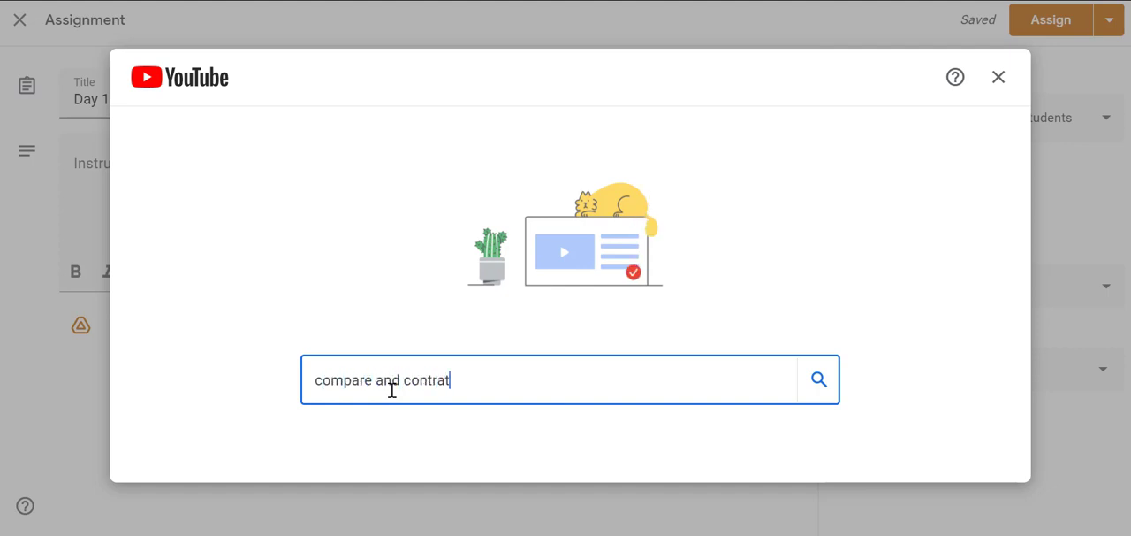
pyautogui.press('BackSpace')
pyautogui.write('st')
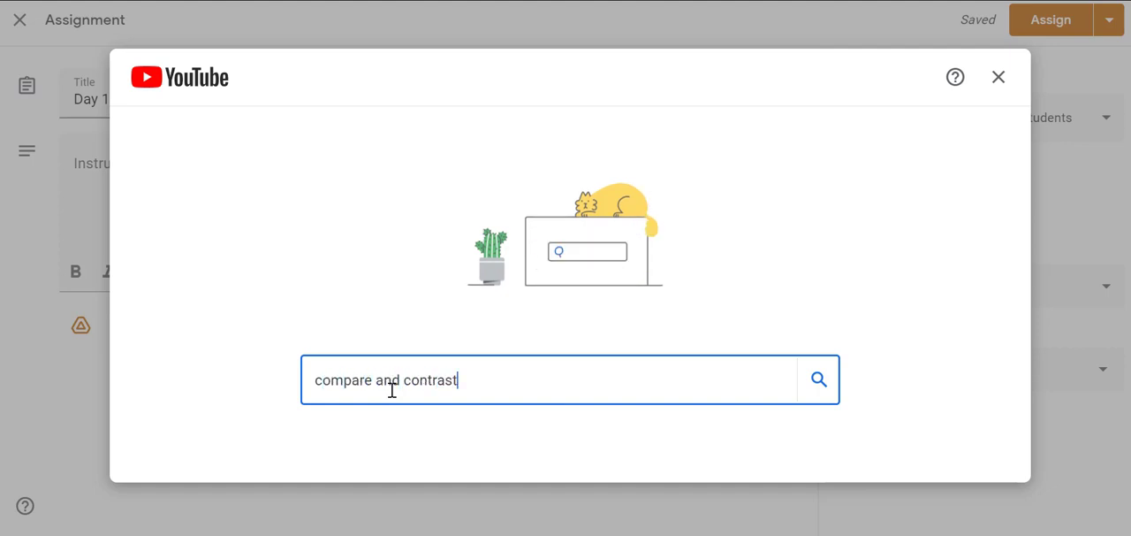
pyautogui.press('Return')
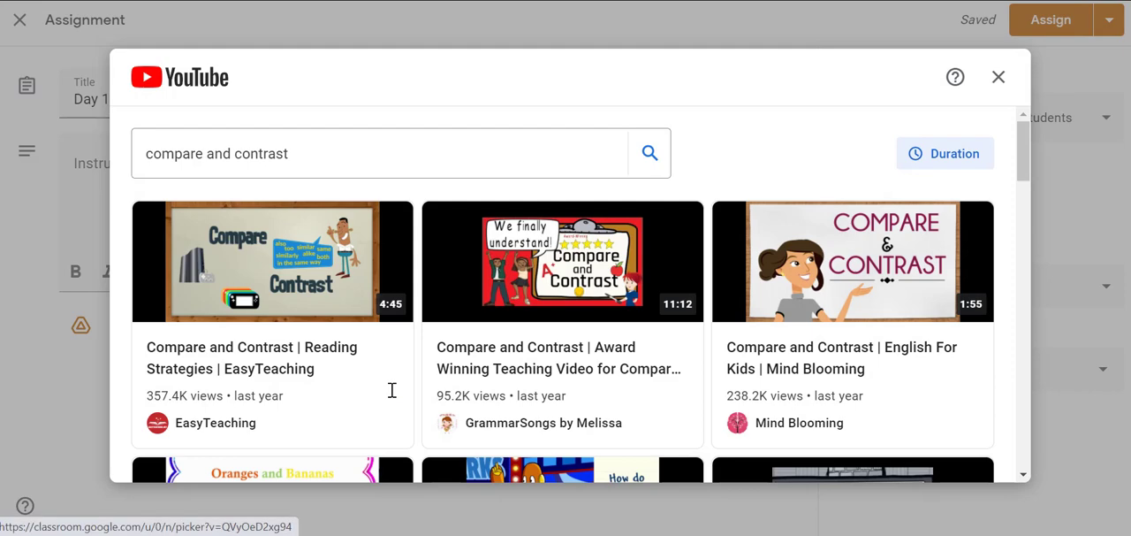
# - Attach the "Compare and Contrast BrainPOP Jr" video from the results to the assignment
pyautogui.scroll(-3, 397, 359)
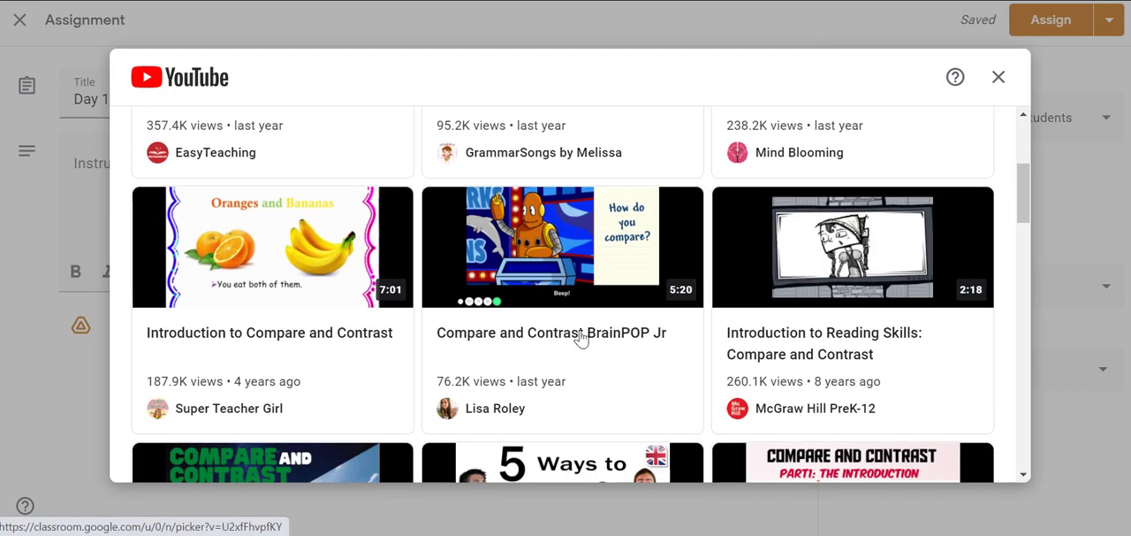
pyautogui.click(581, 338)
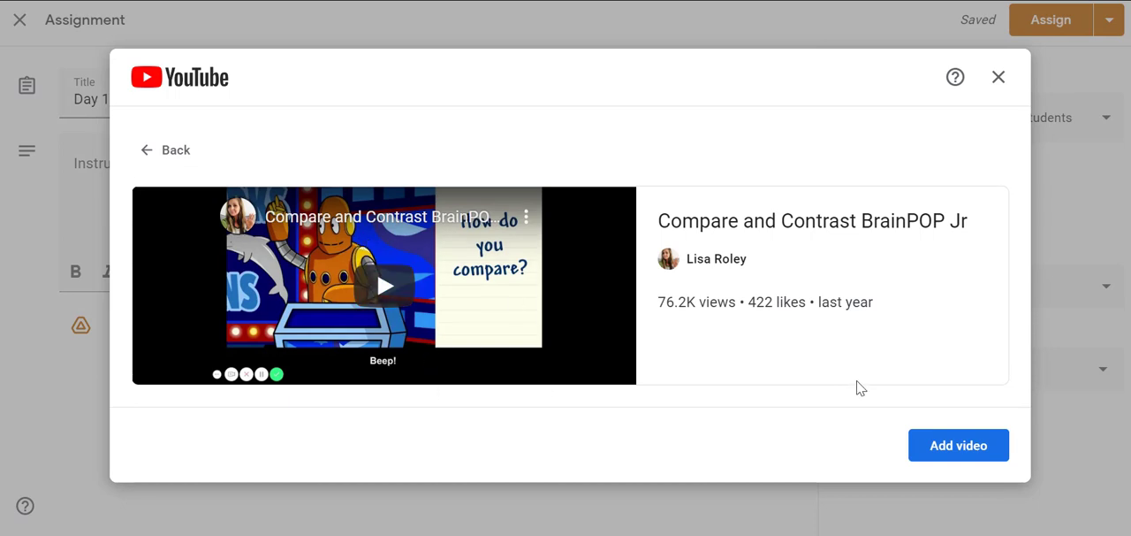
pyautogui.click(933, 440)
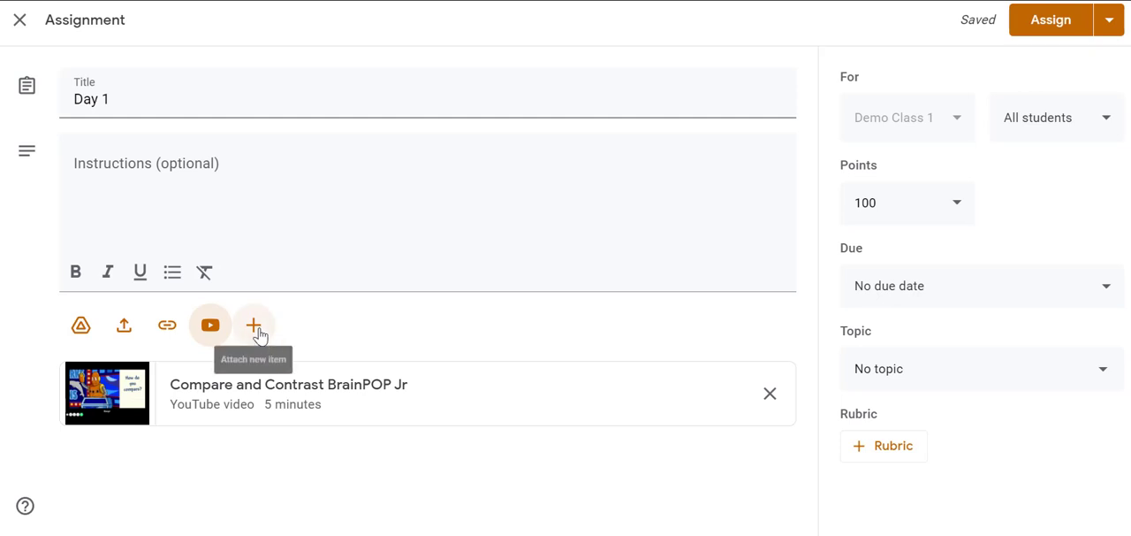
# - Enter the assignment instructions "Watch the video, then on paper, respond with 3 details."
pyautogui.click(160, 192)
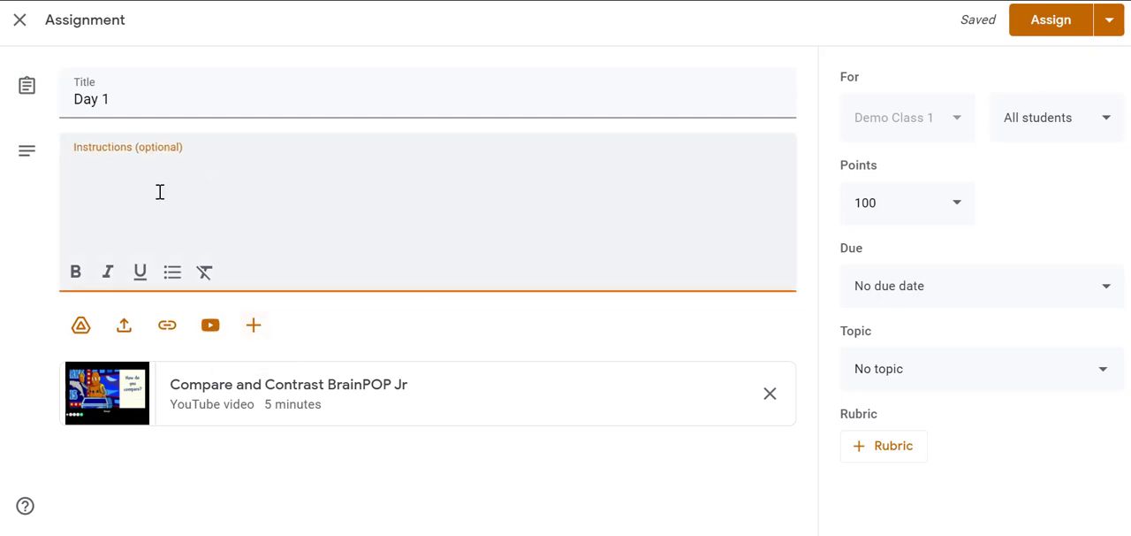
pyautogui.write('Watch the vid')
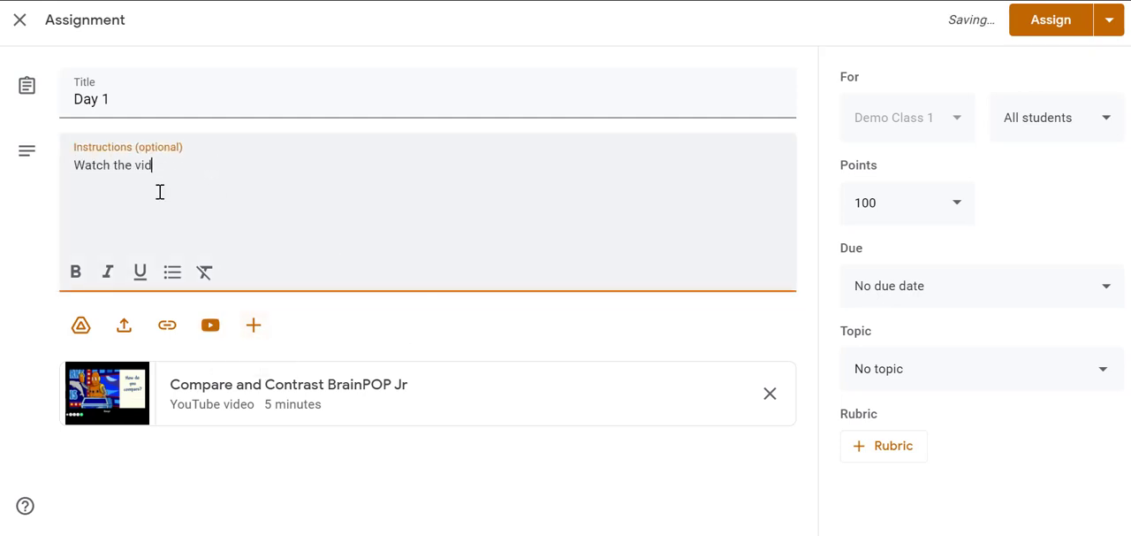
pyautogui.write('eo, then on pa')
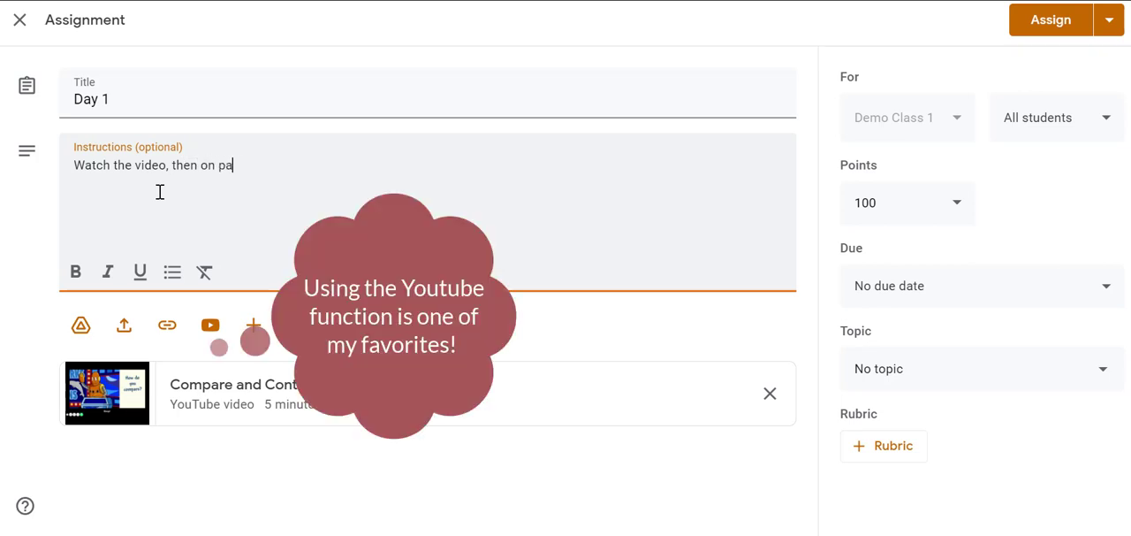
pyautogui.write('per, respond with 3 details.')
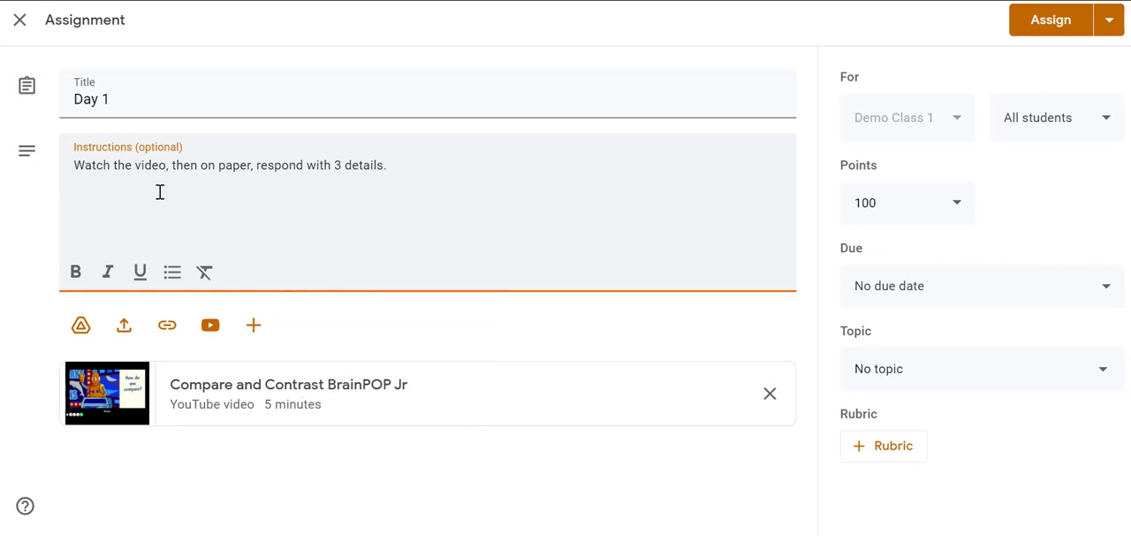
# - Create a new blank Google Docs document as an assignment attachment and return to the assignment
pyautogui.click(255, 327)
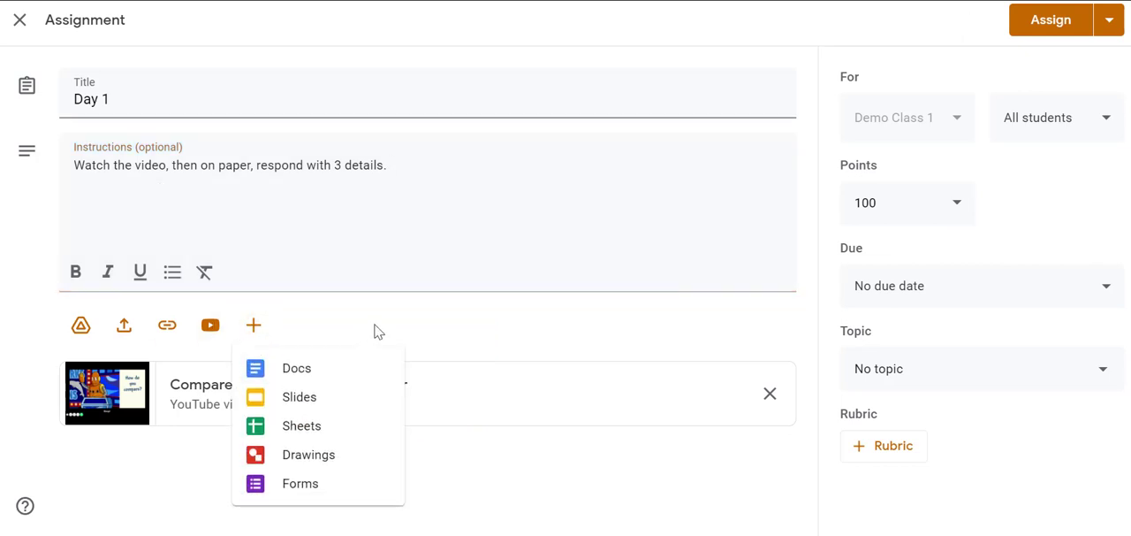
pyautogui.click(376, 332)
pyautogui.click(256, 326)
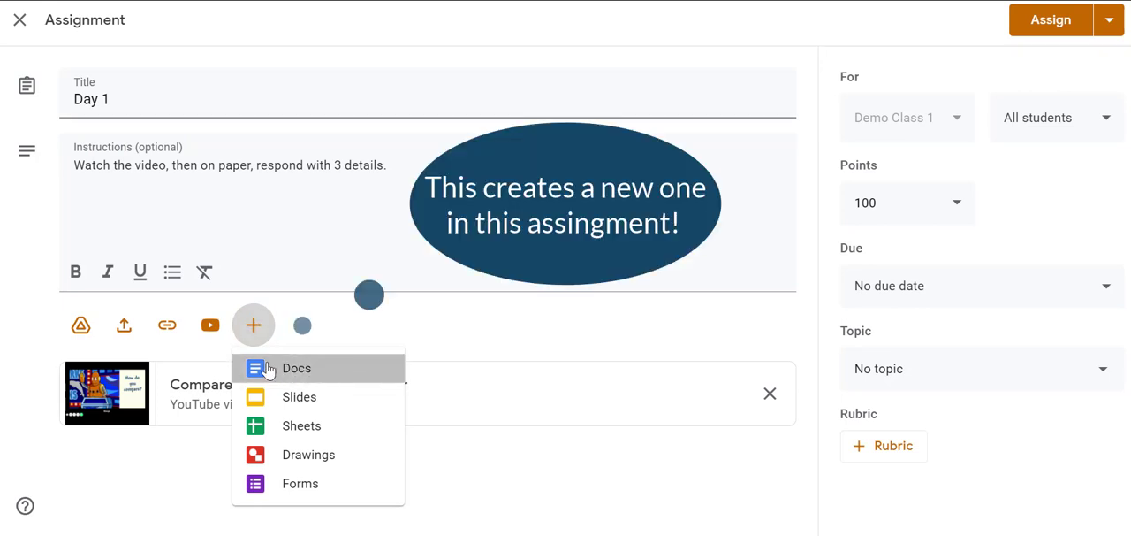
pyautogui.click(268, 368)
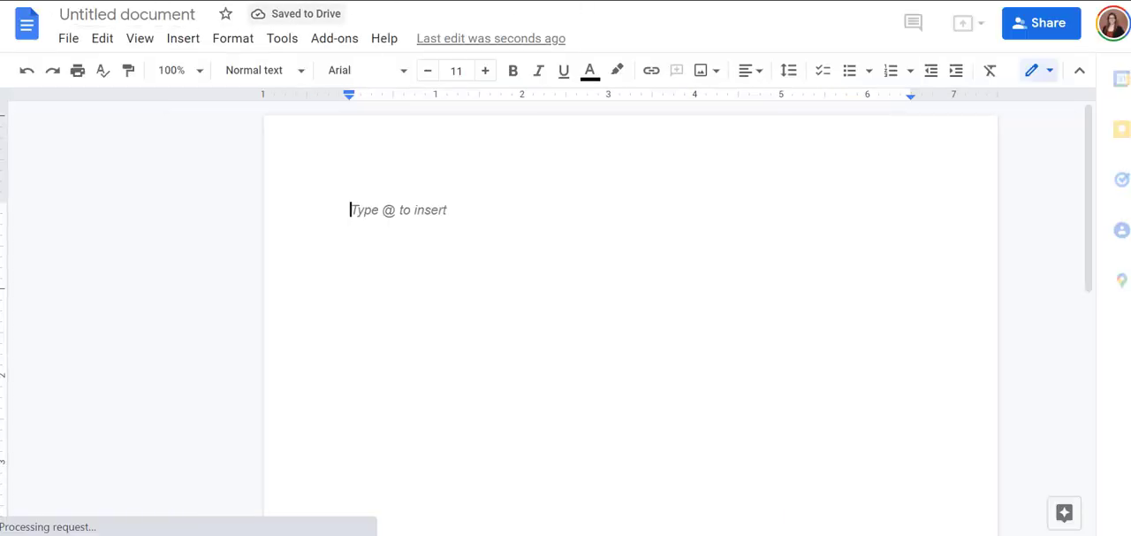
pyautogui.click(553, 1)
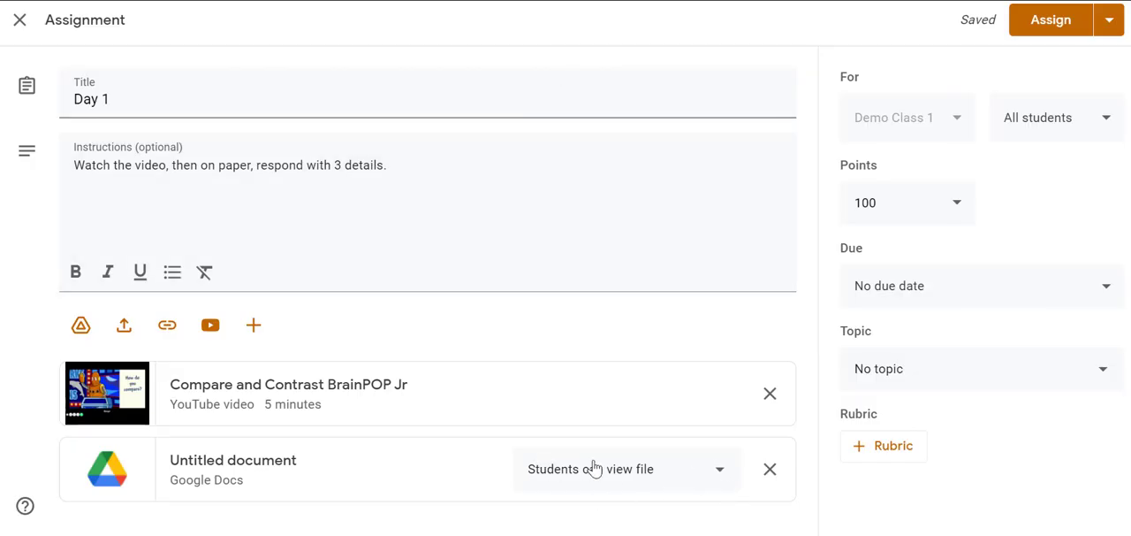
# - Set the attached document's student access to "Students can edit file"
pyautogui.click(628, 478)
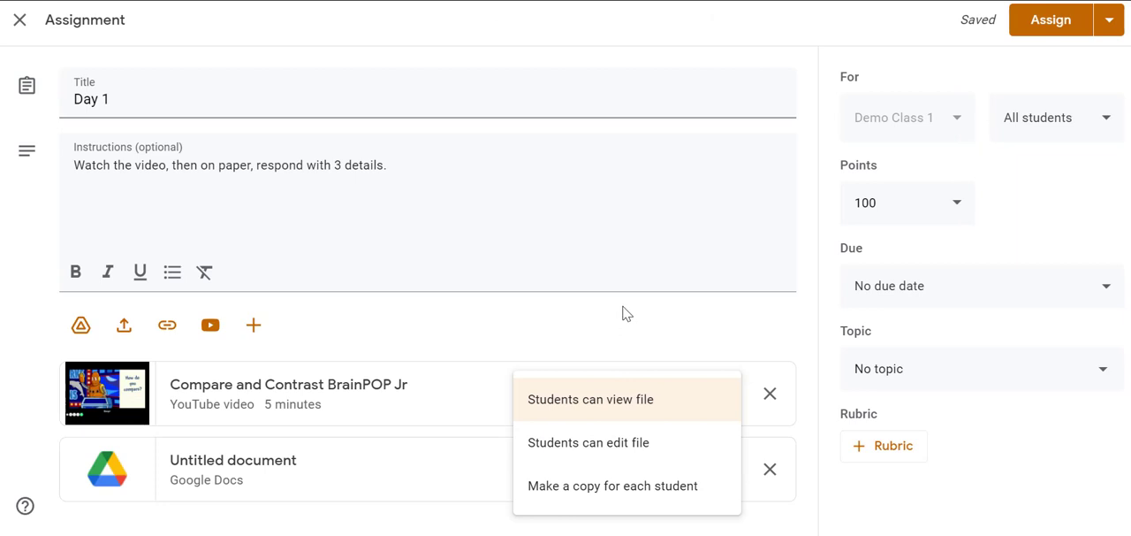
pyautogui.click(626, 350)
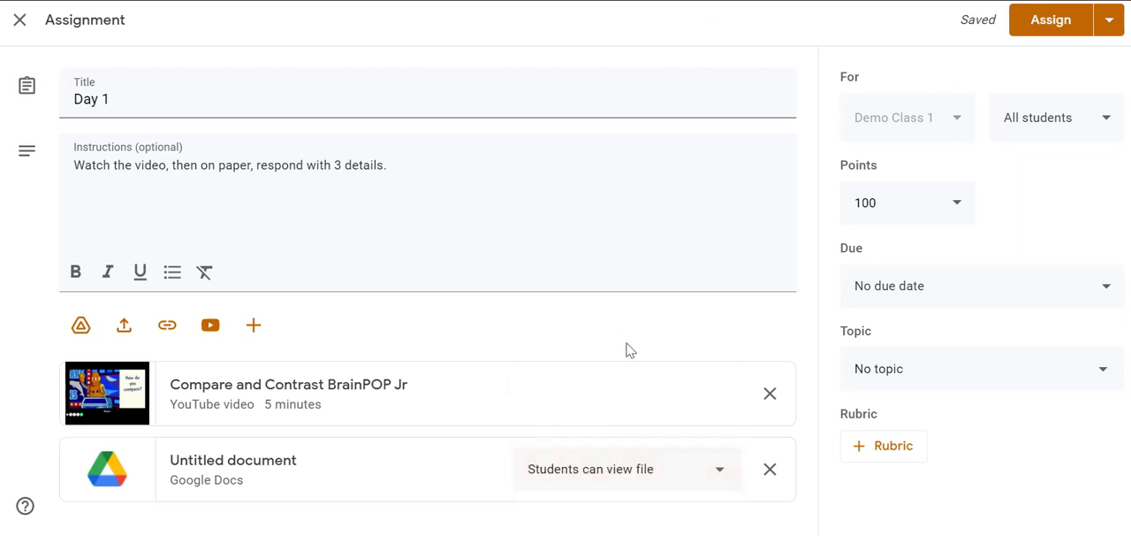
pyautogui.click(646, 477)
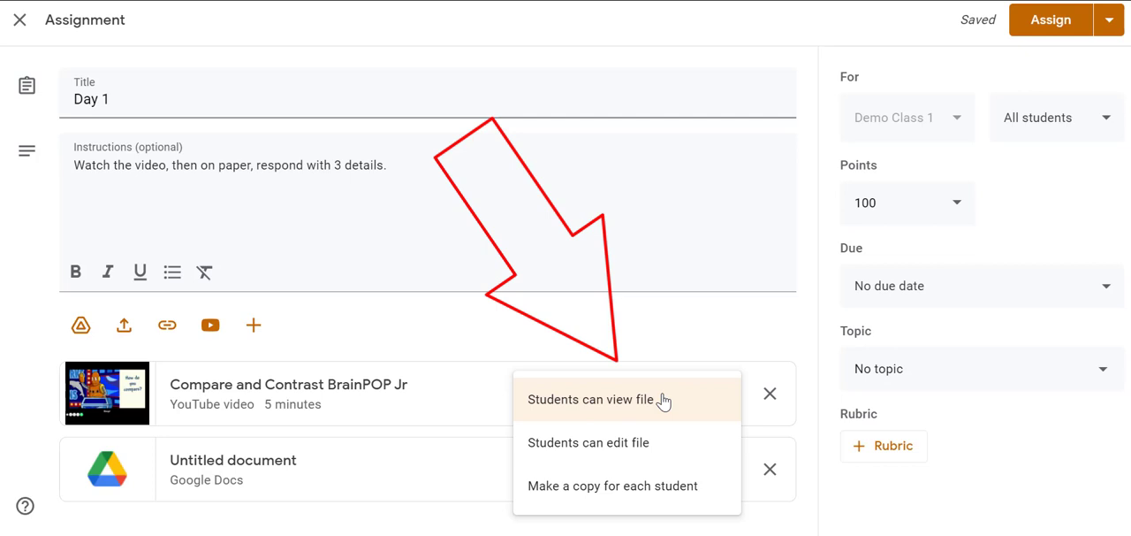
pyautogui.click(648, 466)
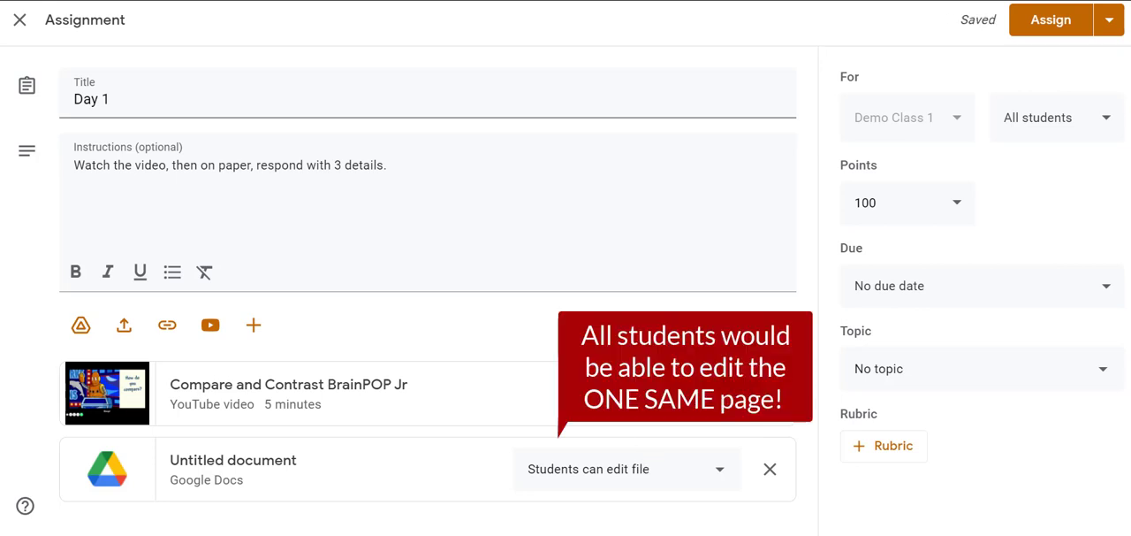
# - Set the attached document's student access to "Make a copy for each student"
pyautogui.click(640, 484)
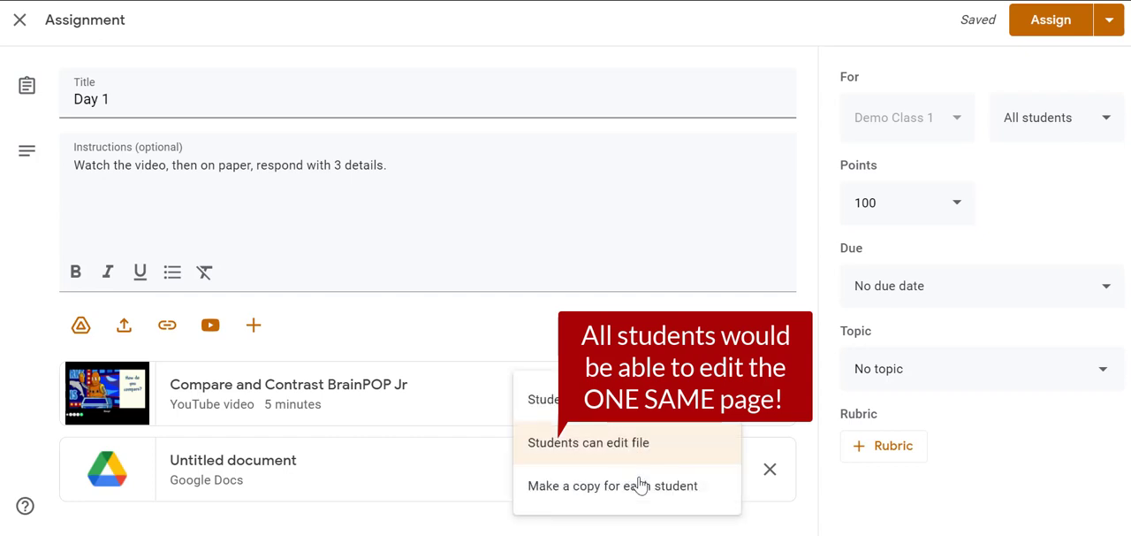
pyautogui.click(651, 495)
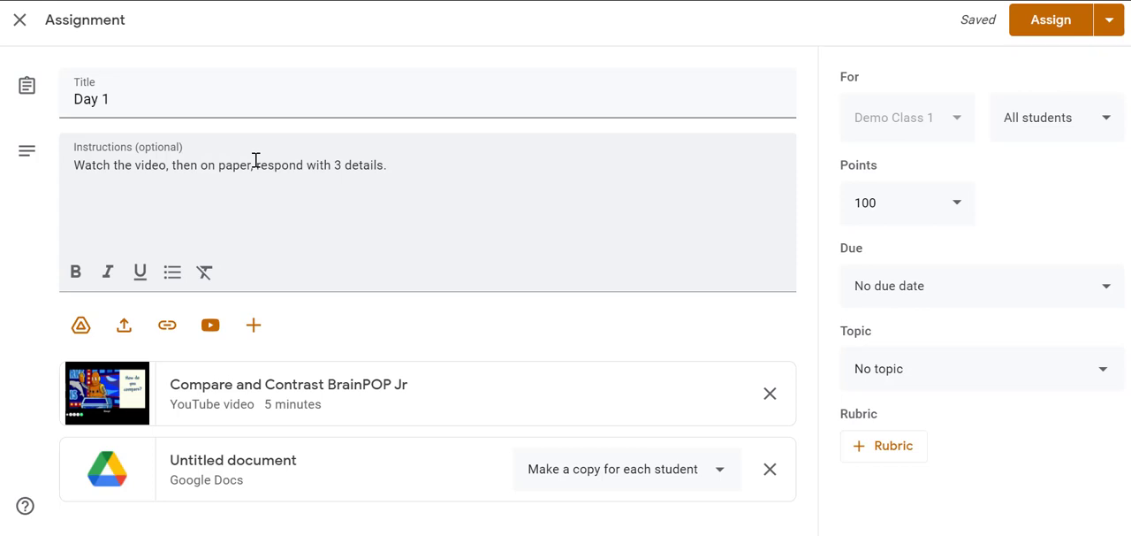
# - Replace "paper," with "the google doc" in the assignment instructions
pyautogui.click(256, 161)
pyautogui.press('BackSpace')
pyautogui.press('BackSpace')
pyautogui.press('BackSpace')
pyautogui.press('BackSpace')
pyautogui.press('BackSpace')
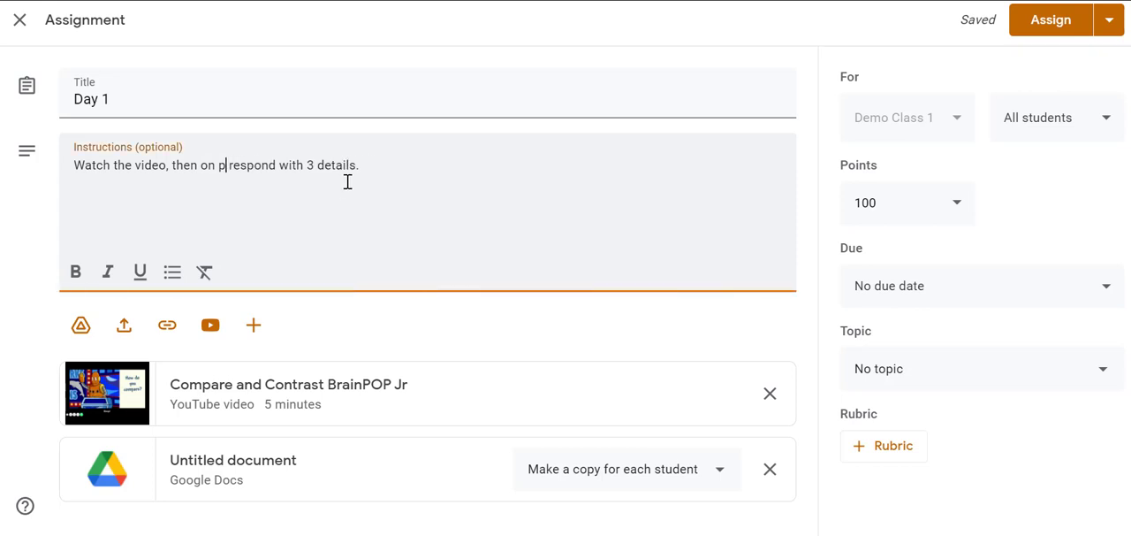
pyautogui.write('the google doc')
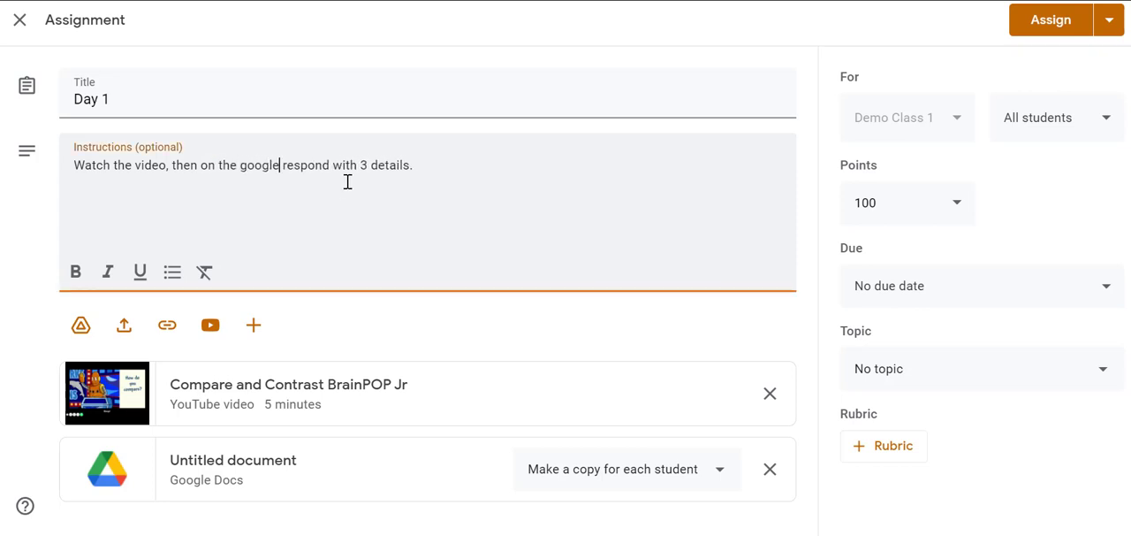
pyautogui.write(',')
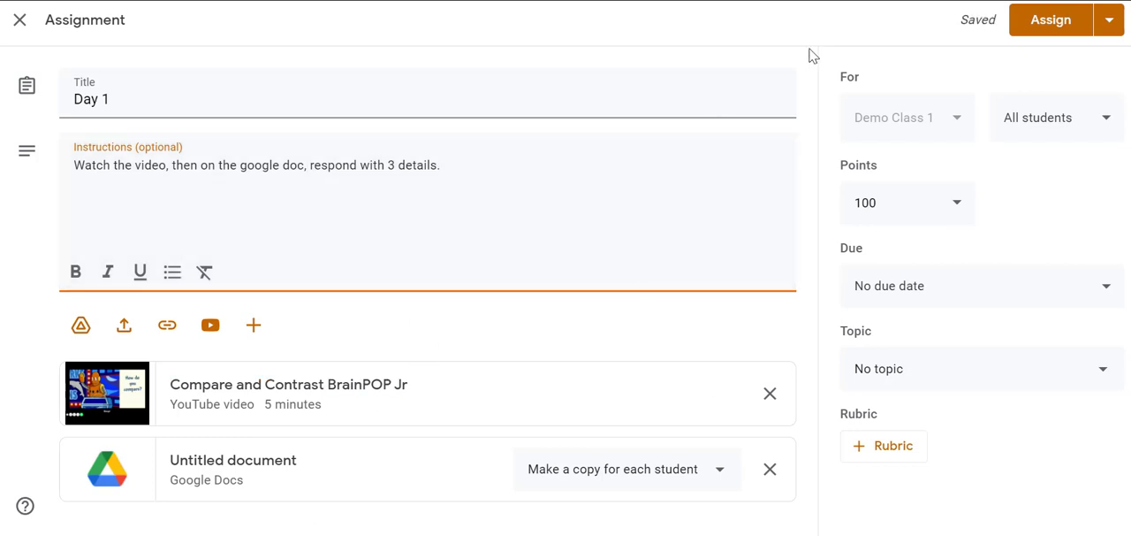
# - Complete the assignment instructions to read "Watch the video, then on the google doc, respond with 3 details."
pyautogui.click(719, 48)
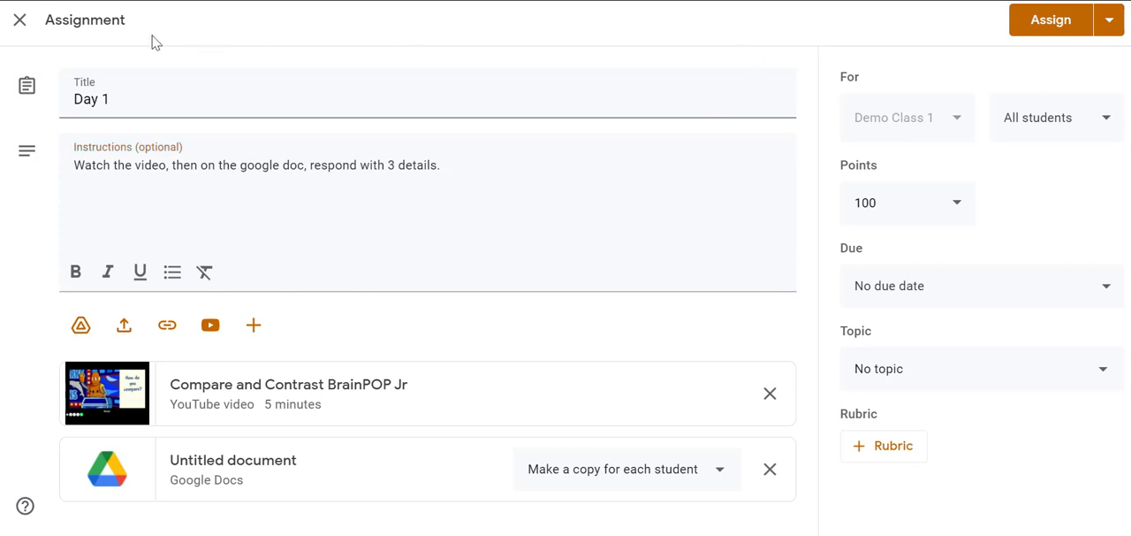
pyautogui.click(1071, 124)
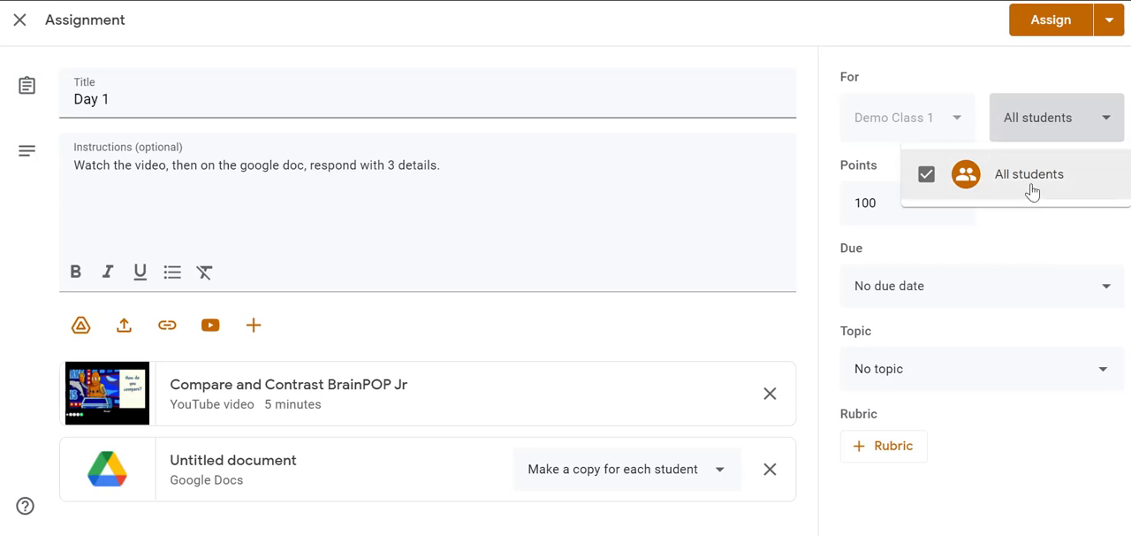
pyautogui.click(1072, 142)
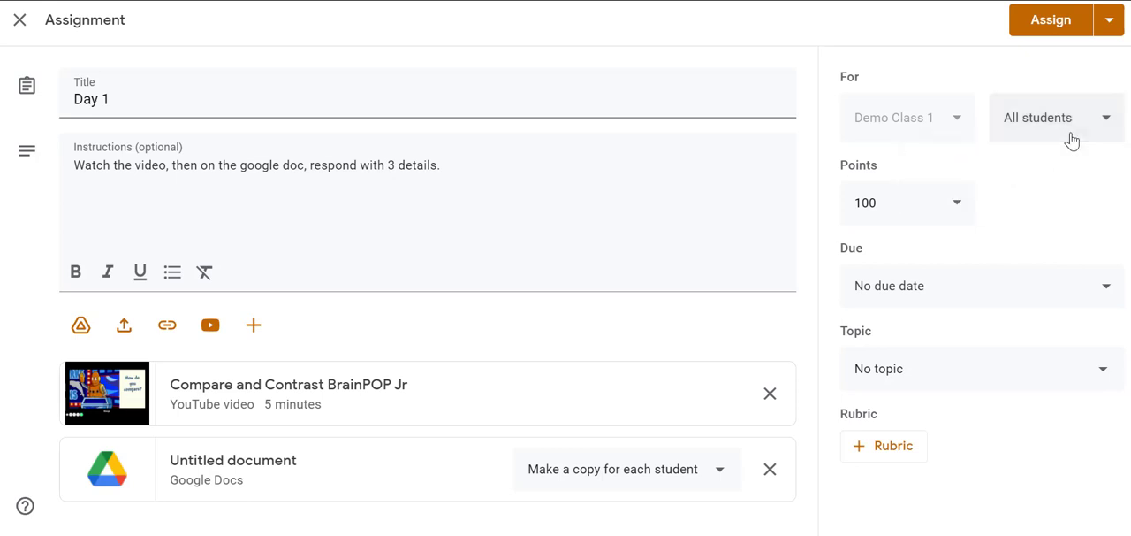
# - Set the assignment's points to 10
pyautogui.click(905, 191)
pyautogui.hotkey('ctrl', 'a')
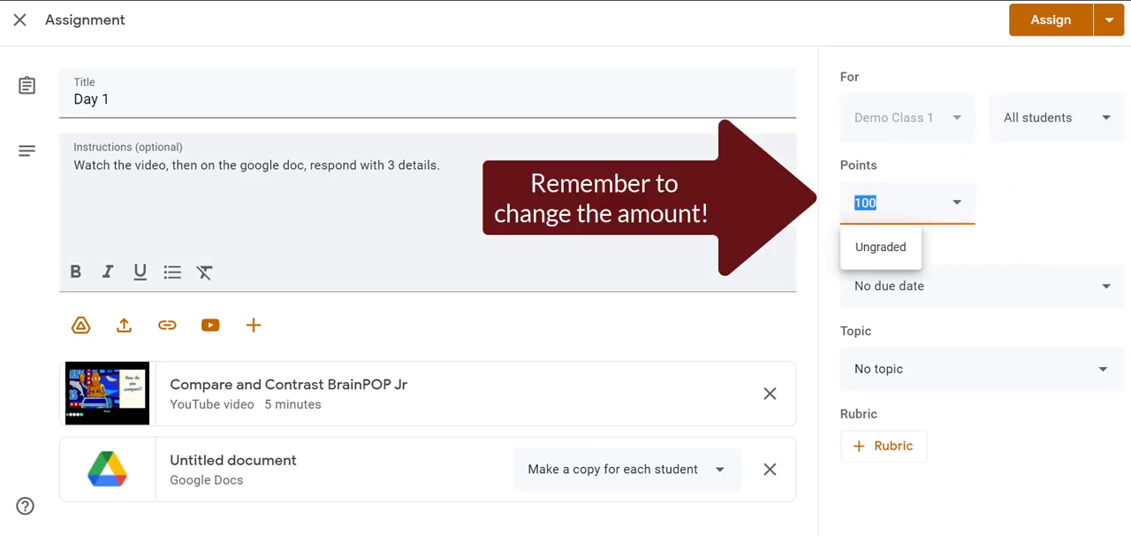
pyautogui.press('BackSpace')
pyautogui.click(1072, 214)
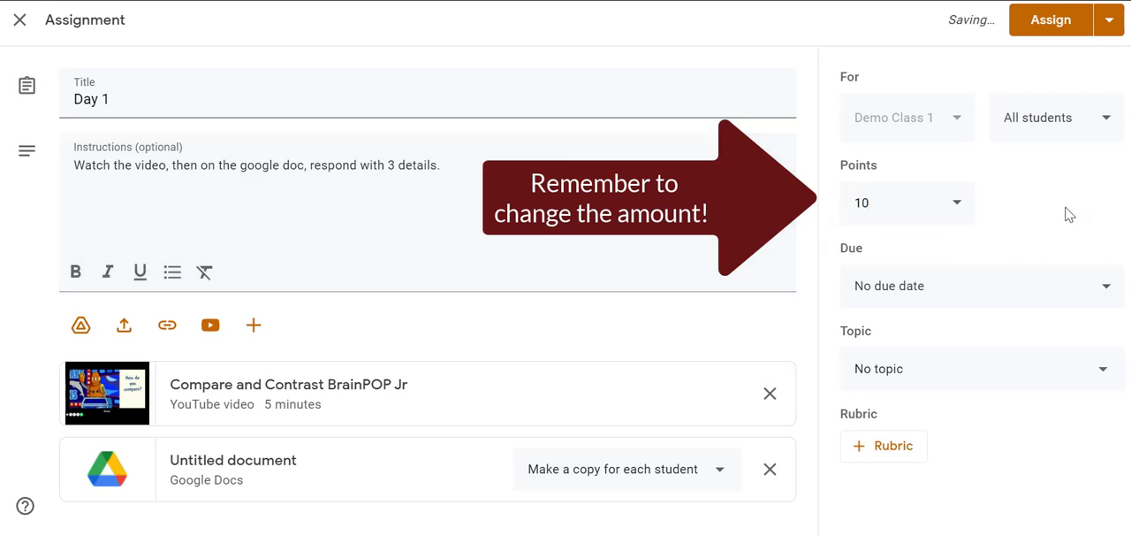
# - Set the assignment's due date to Mar 17, 2022 at 5:00 PM
pyautogui.click(896, 291)
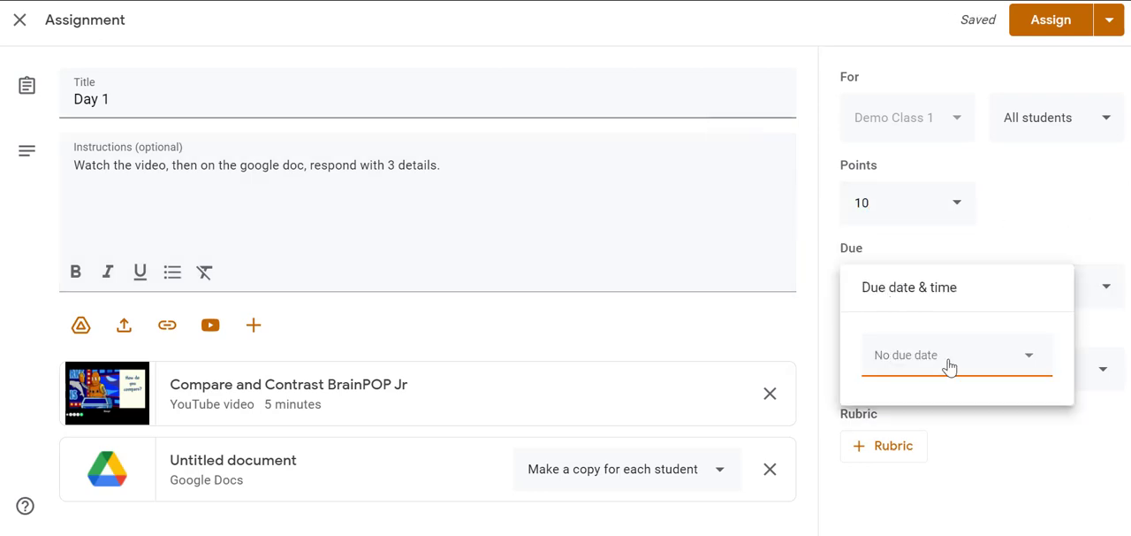
pyautogui.click(876, 359)
pyautogui.click(997, 261)
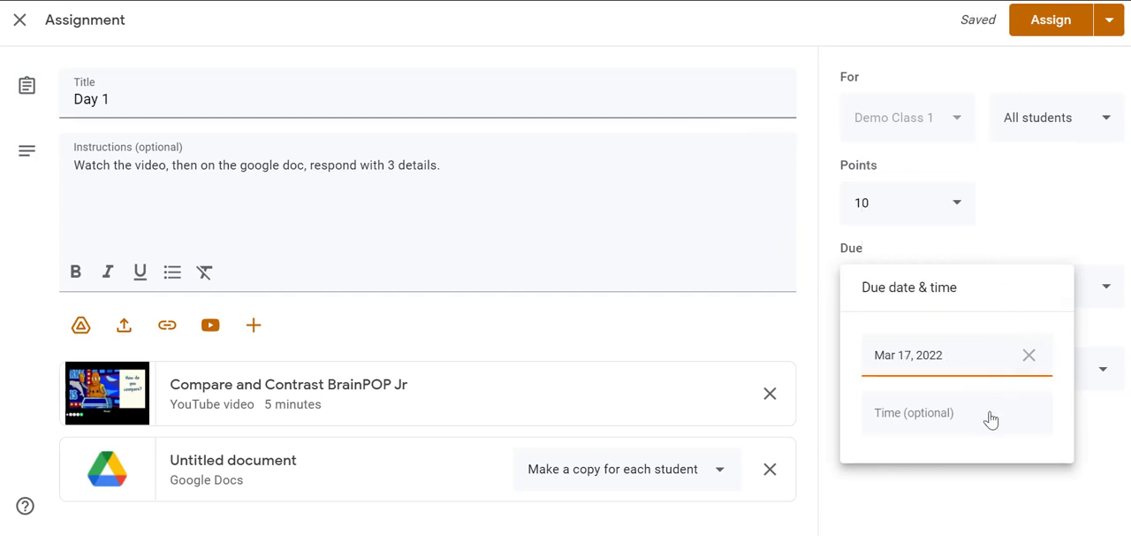
pyautogui.click(922, 421)
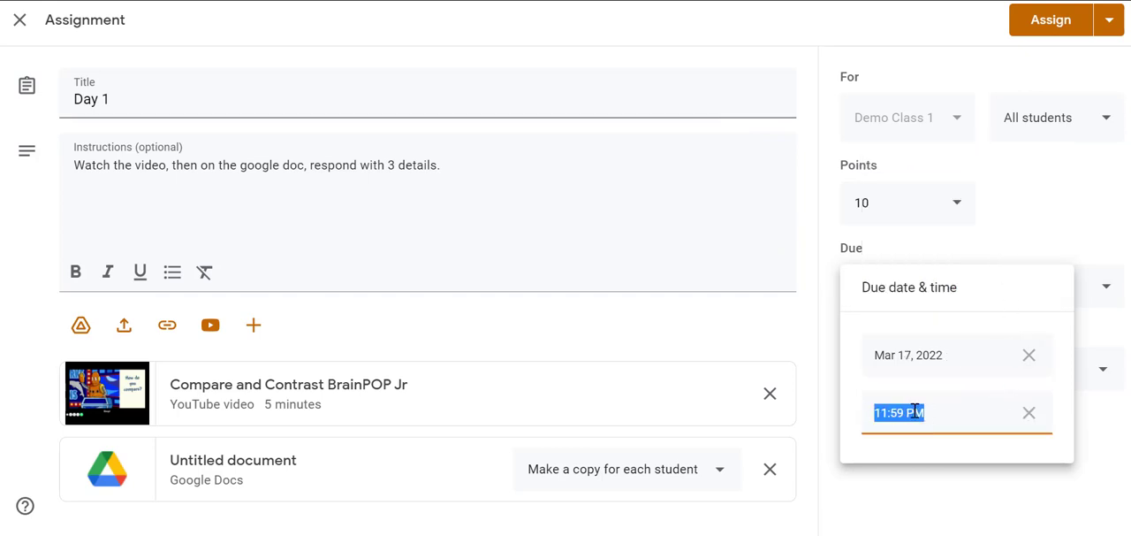
pyautogui.press('BackSpace')
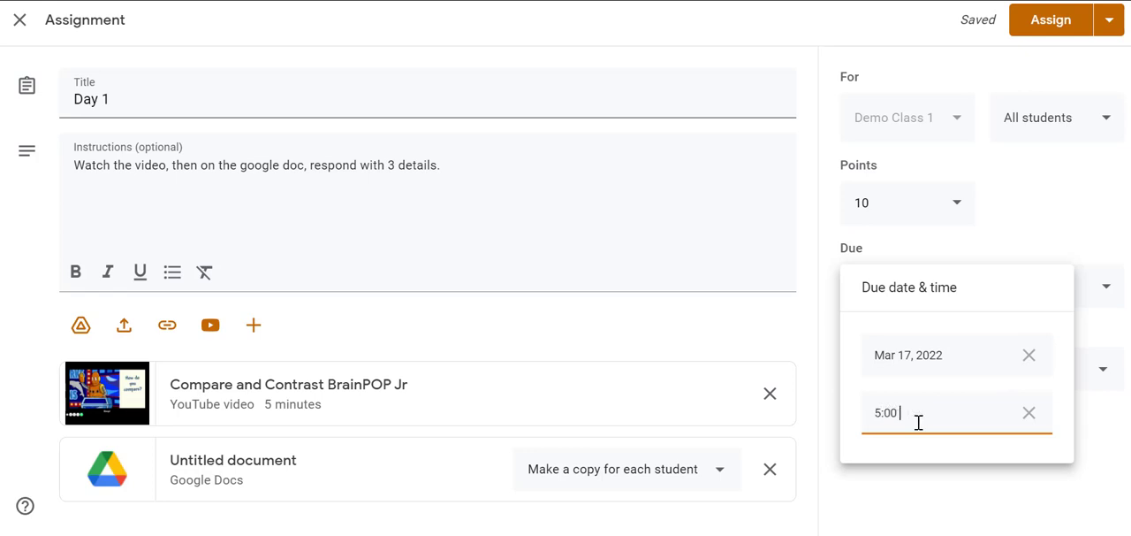
pyautogui.click(1042, 199)
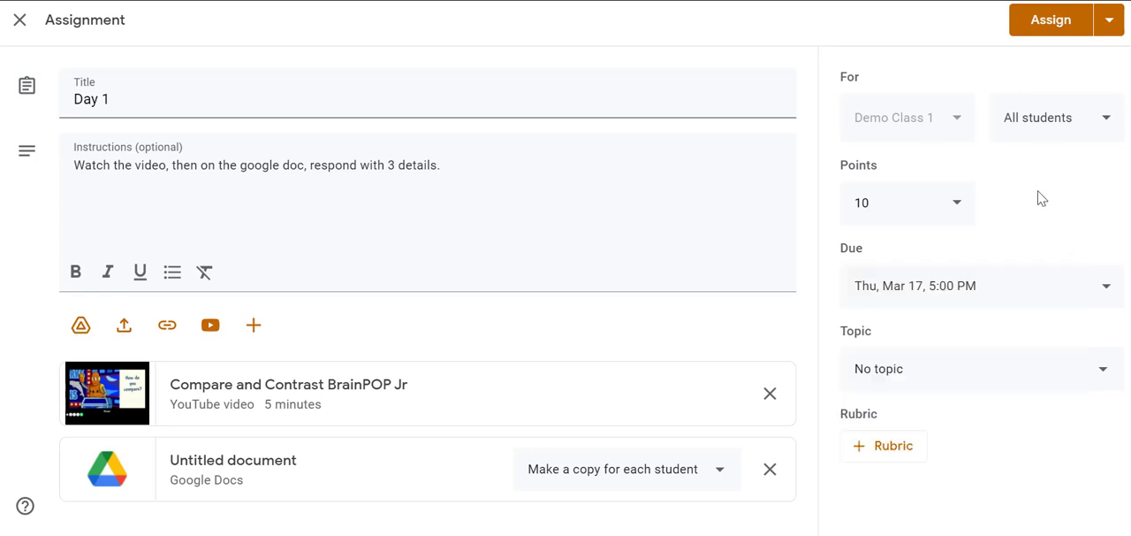
# - Place the assignment under the existing topic Week 1
pyautogui.click(977, 382)
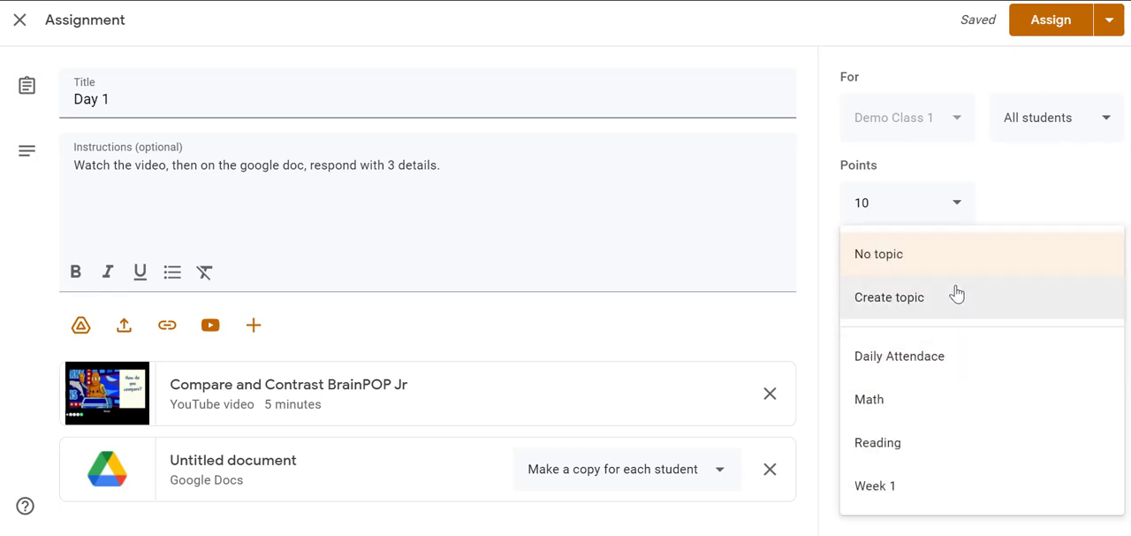
pyautogui.click(951, 265)
pyautogui.click(937, 388)
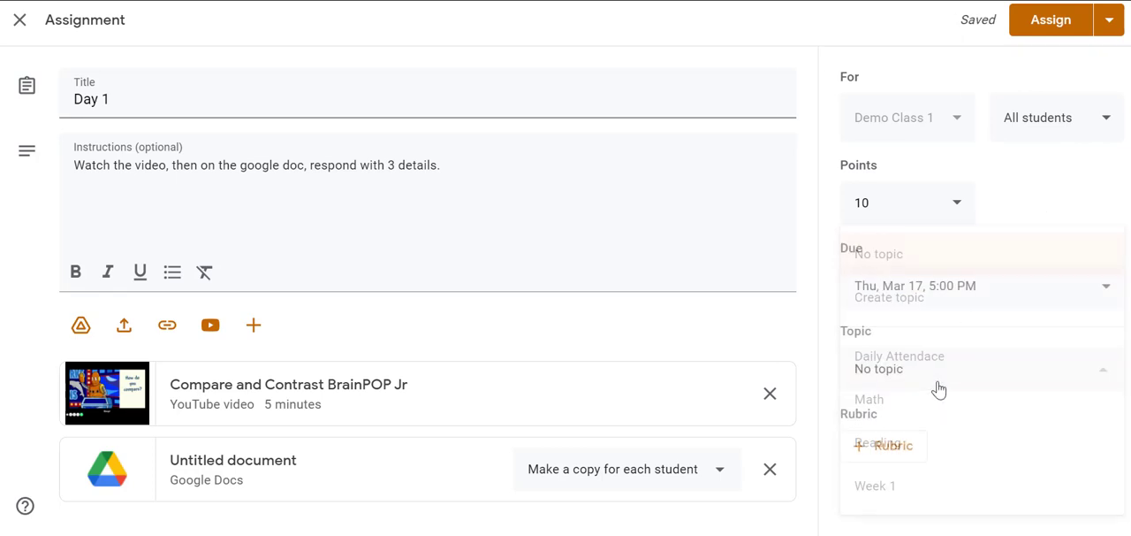
pyautogui.click(913, 492)
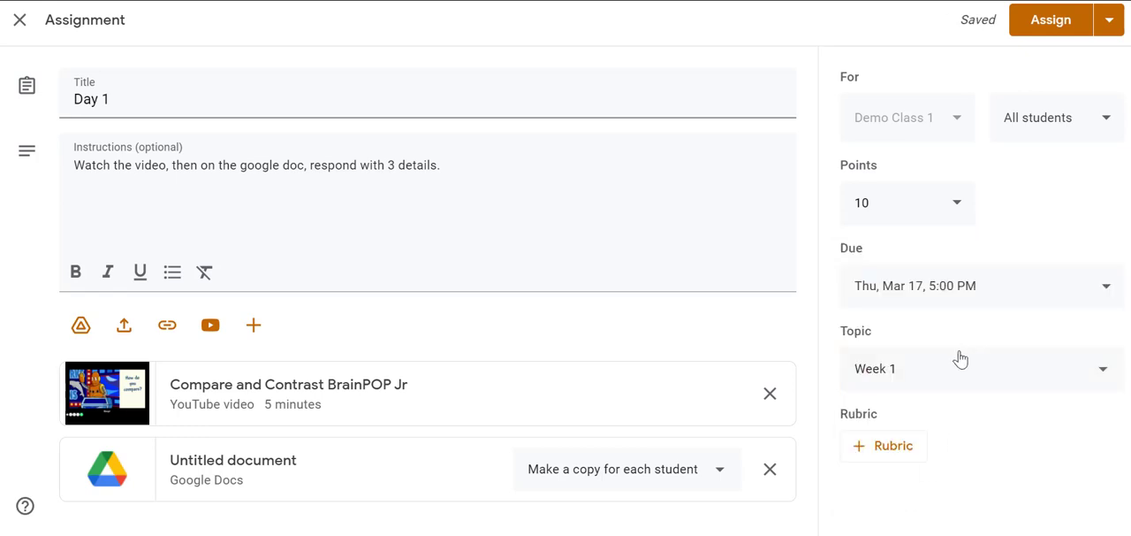
pyautogui.click(867, 451)
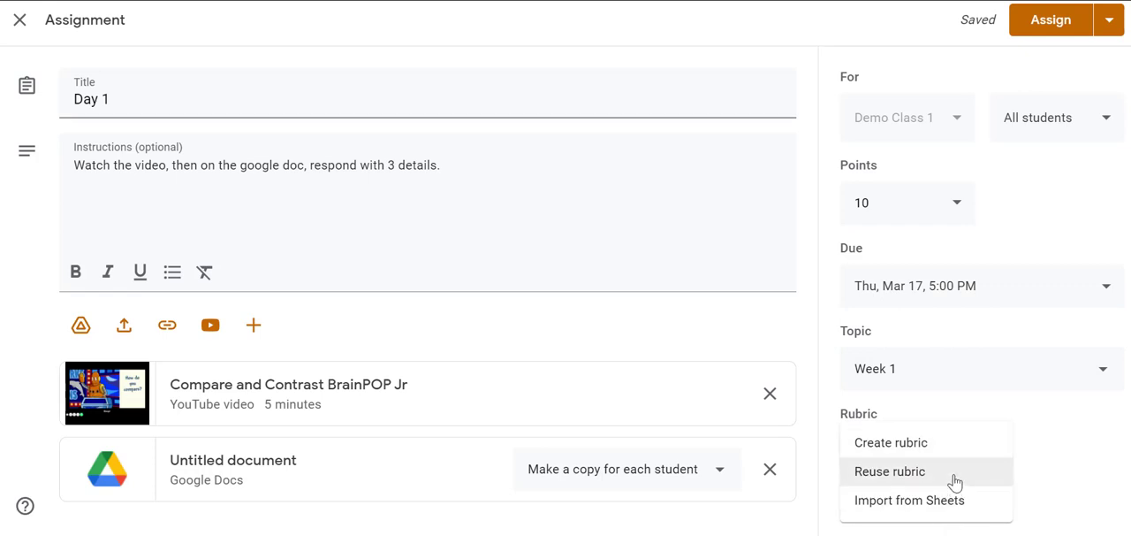
pyautogui.click(1086, 447)
pyautogui.click(902, 451)
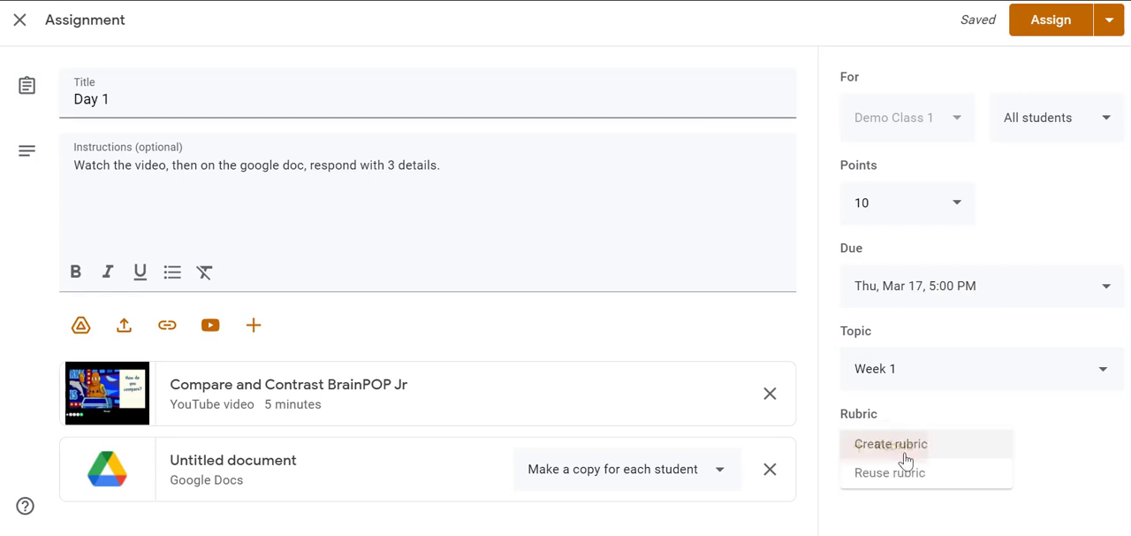
pyautogui.click(1053, 447)
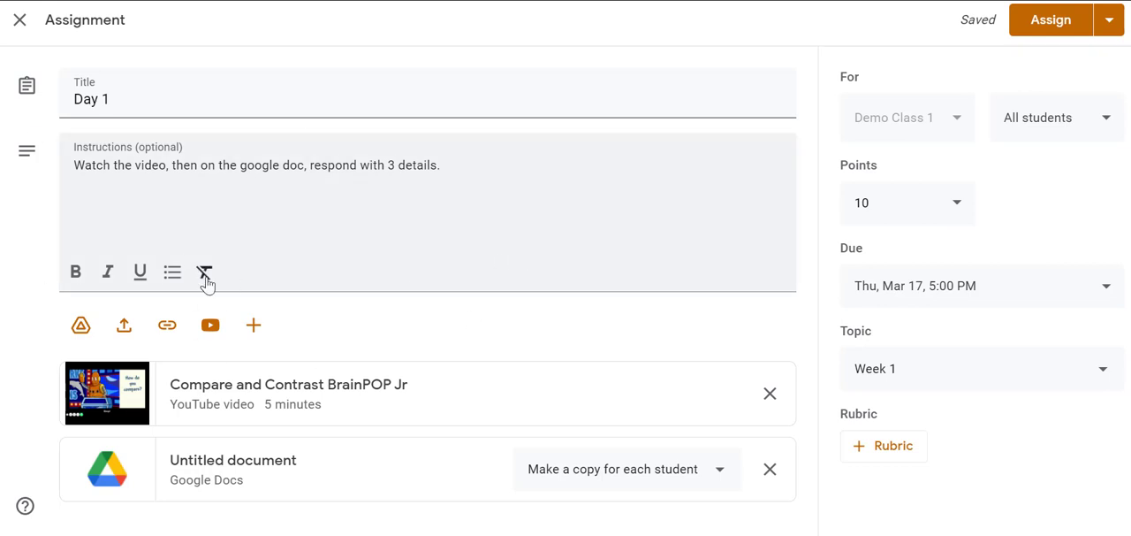
# - Upload the image "create course 2" from the computer's Pictures folder as an assignment attachment and dismiss the sharing notice
pyautogui.click(124, 326)
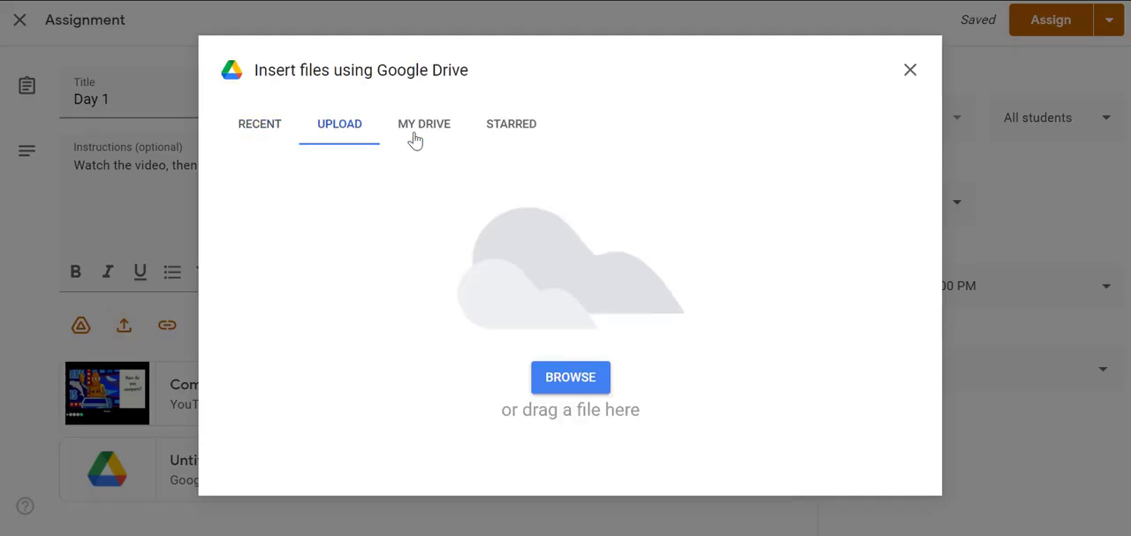
pyautogui.click(910, 70)
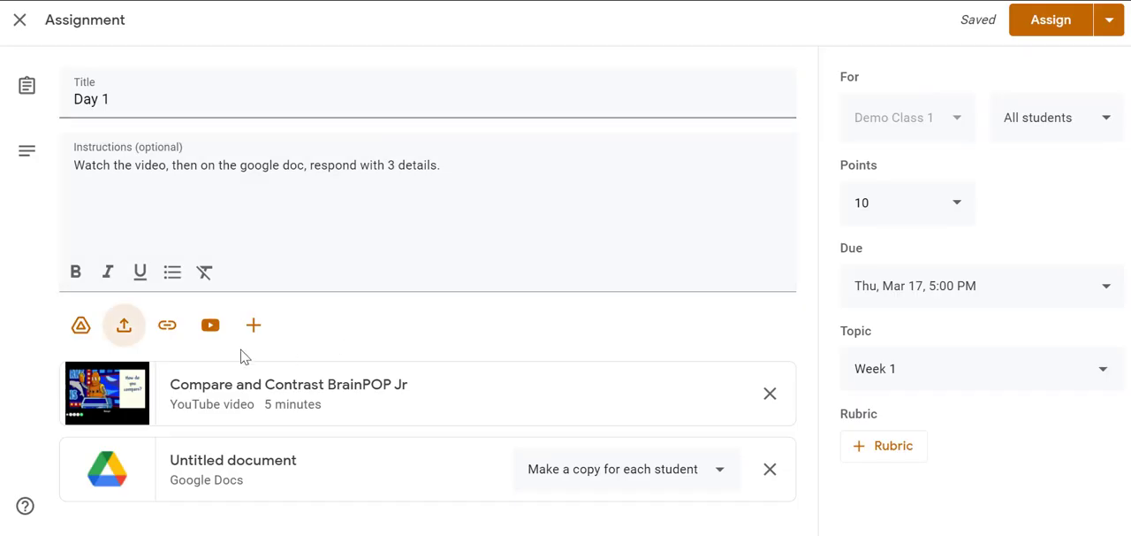
pyautogui.click(112, 326)
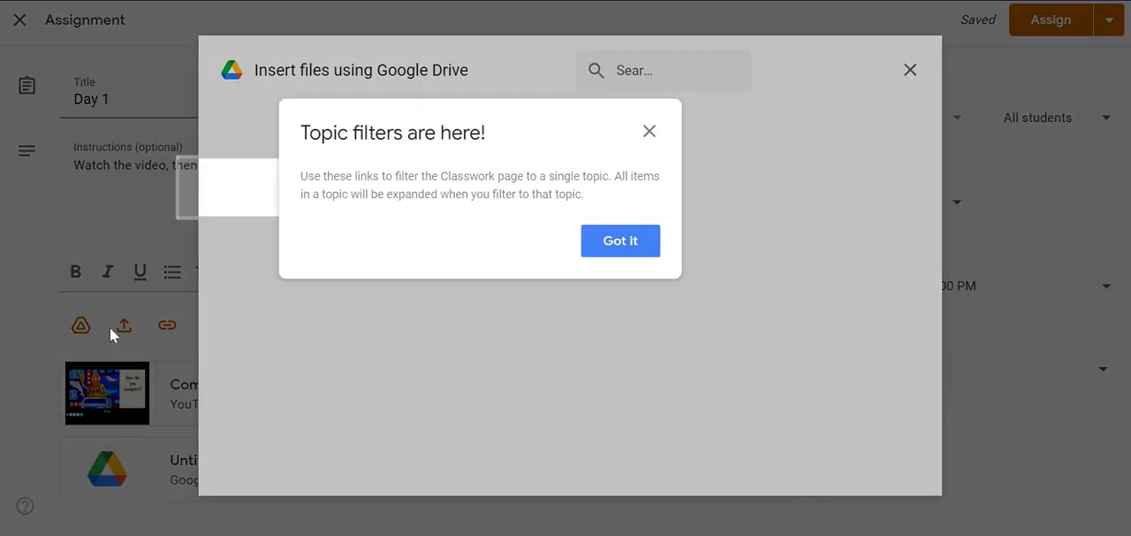
pyautogui.click(621, 236)
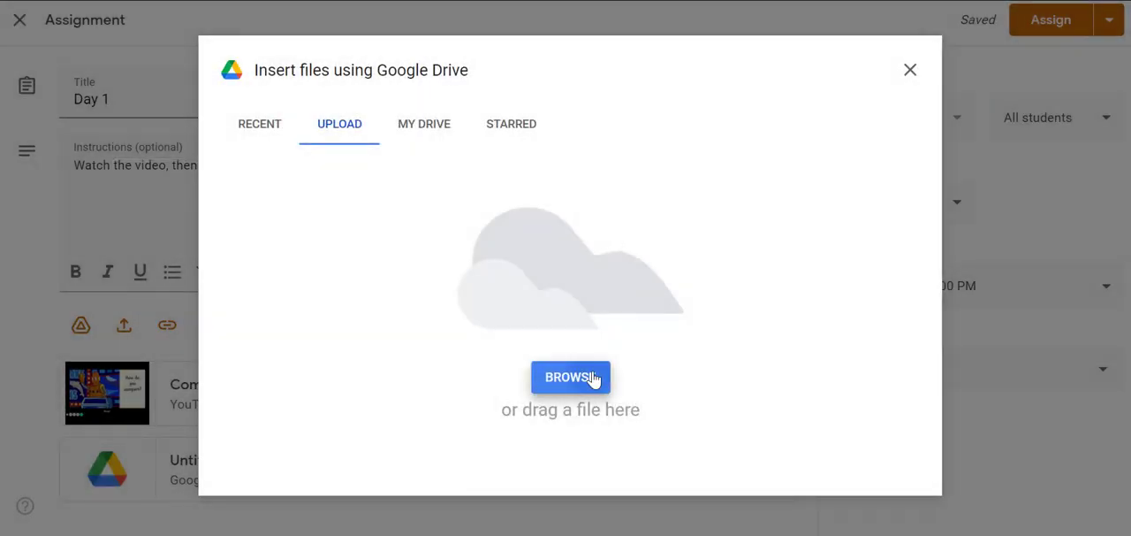
pyautogui.click(588, 378)
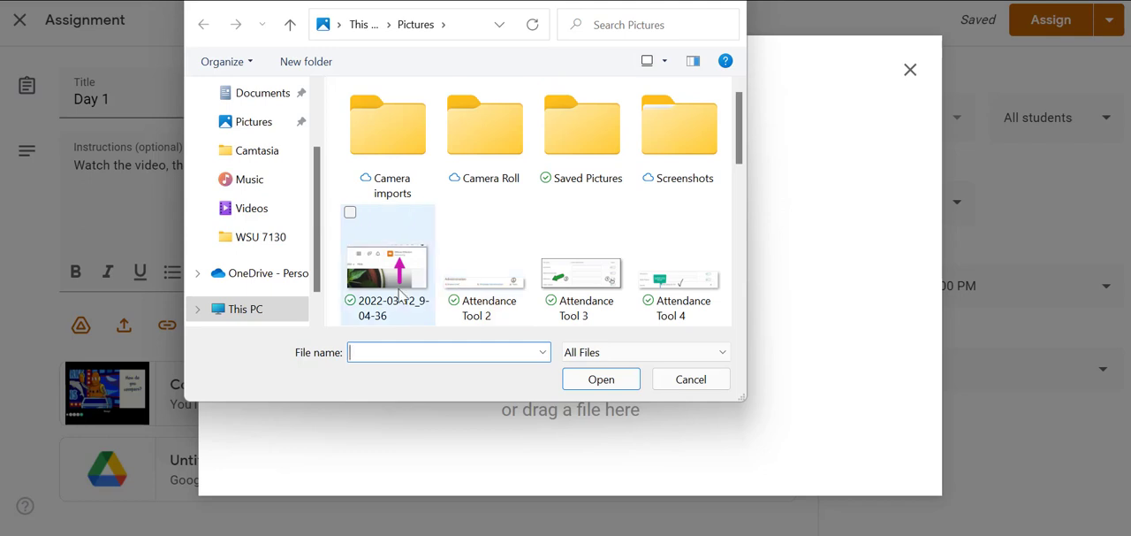
pyautogui.scroll(-1, 588, 290)
pyautogui.click(484, 266)
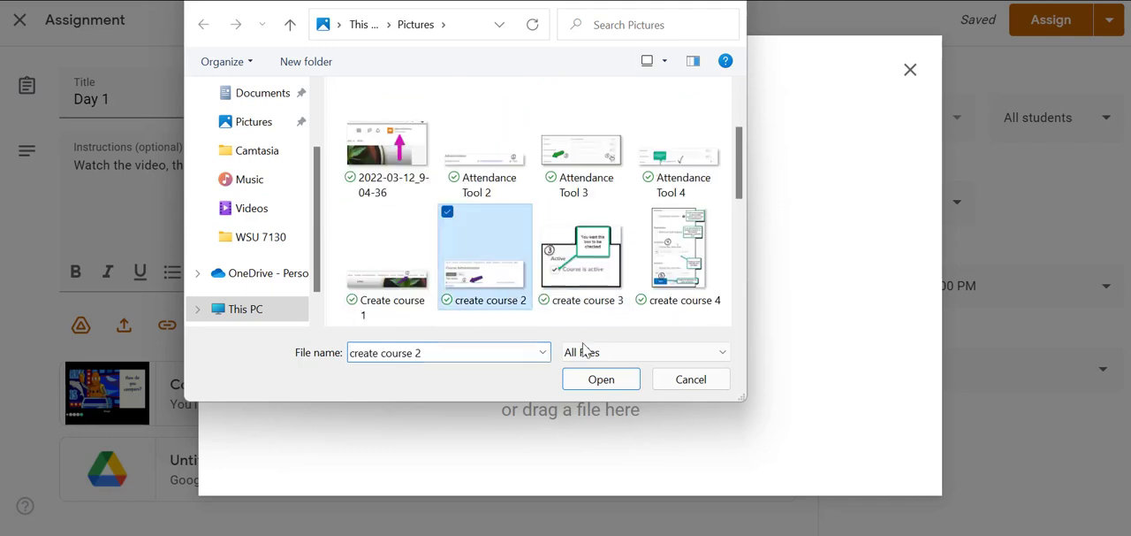
pyautogui.click(601, 379)
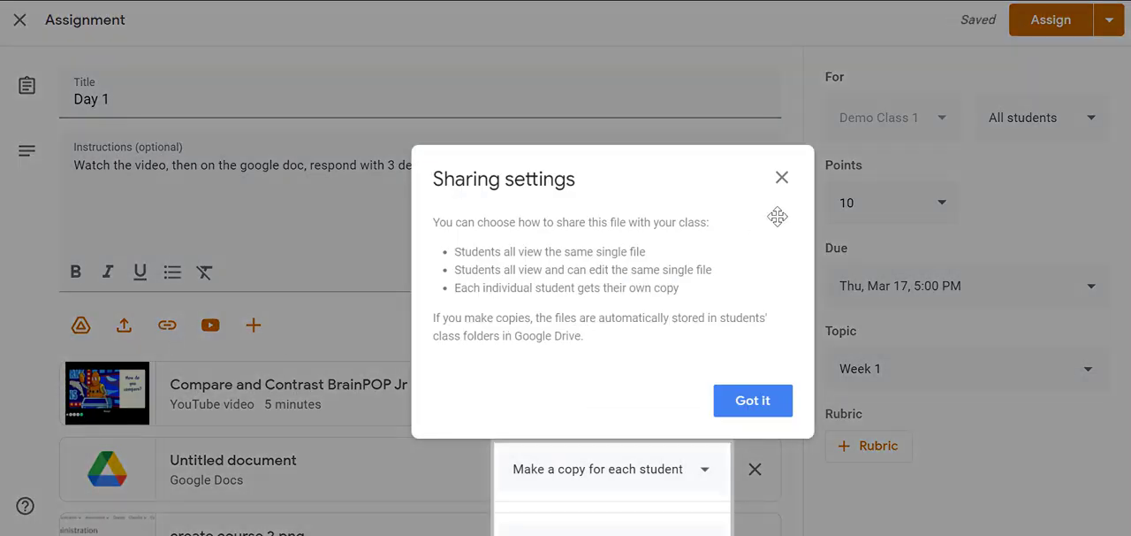
pyautogui.click(757, 405)
# - Review the student access options for the create course 2.png attachment
pyautogui.scroll(-1, 677, 356)
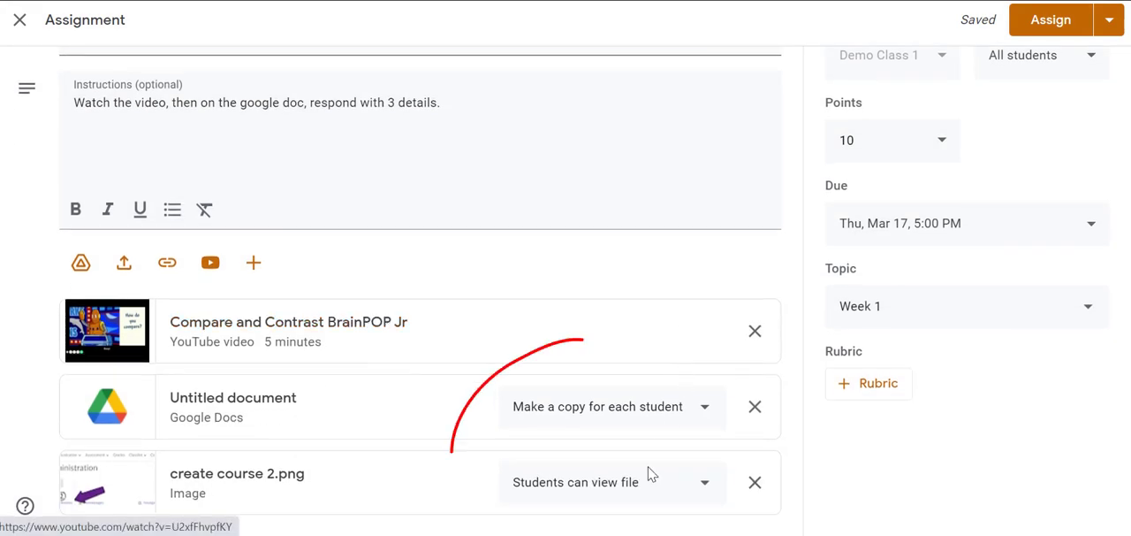
pyautogui.click(648, 492)
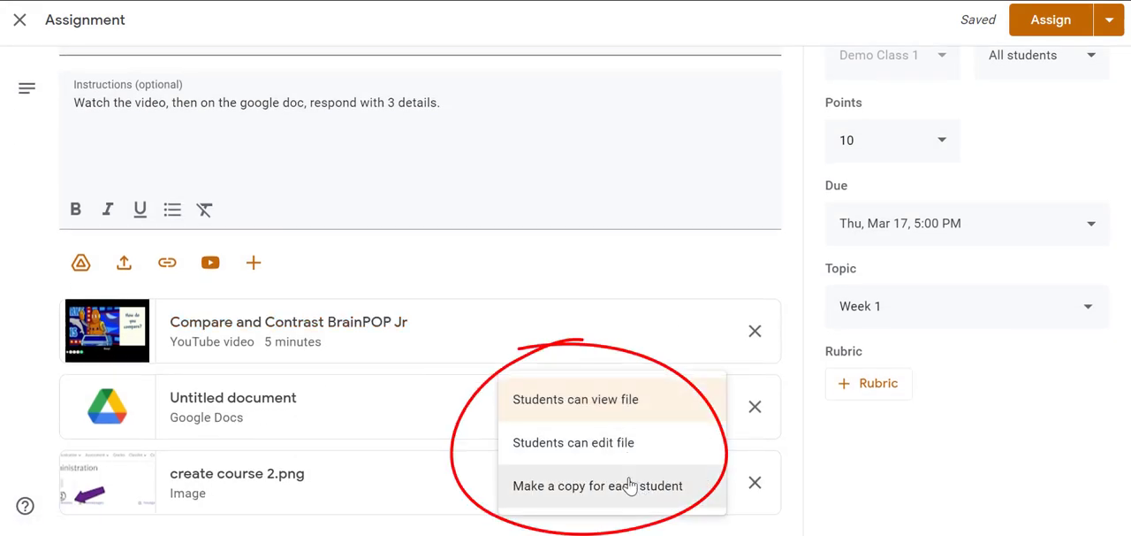
pyautogui.click(629, 485)
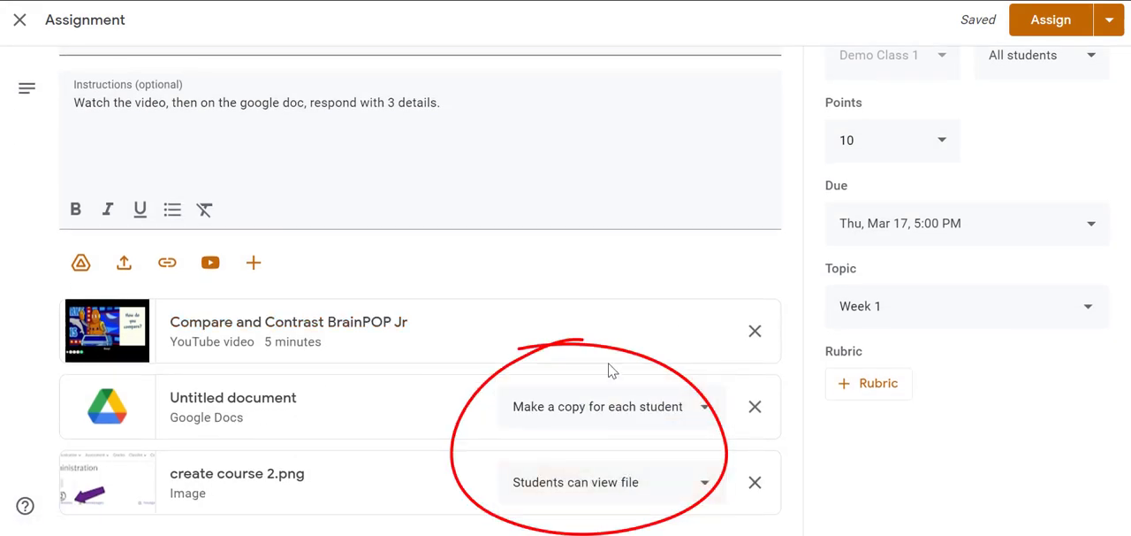
pyautogui.click(639, 484)
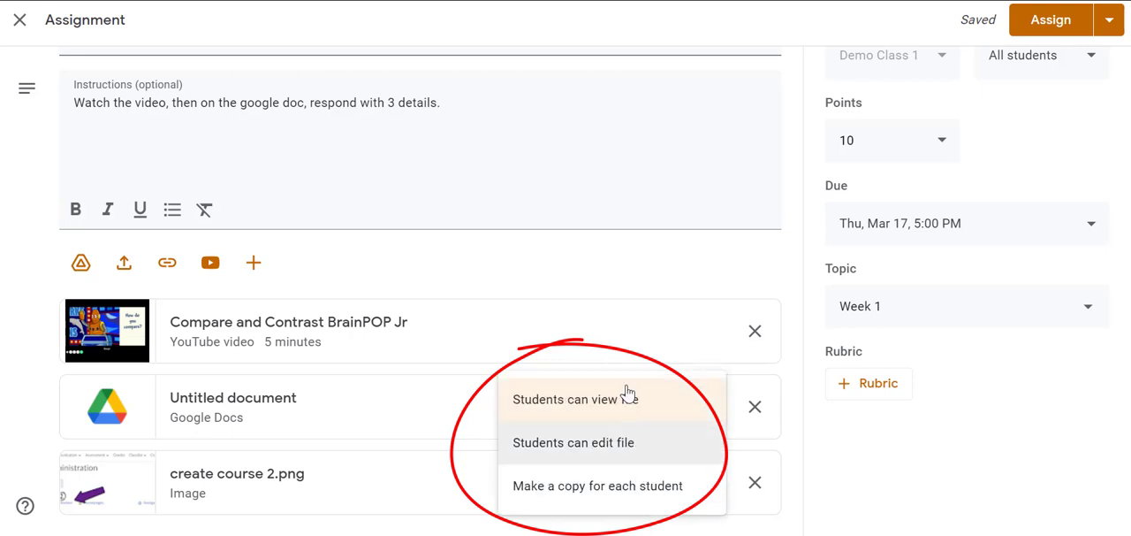
pyautogui.click(631, 252)
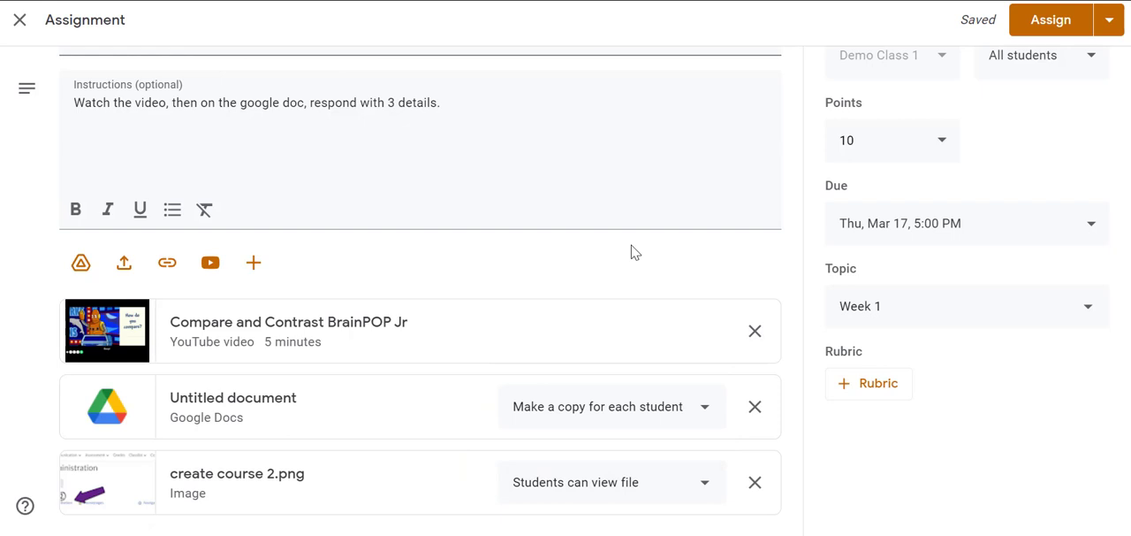
# - Publish the Day 1 assignment to the class immediately instead of scheduling it or saving it as a draft
pyautogui.scroll(1, 632, 252)
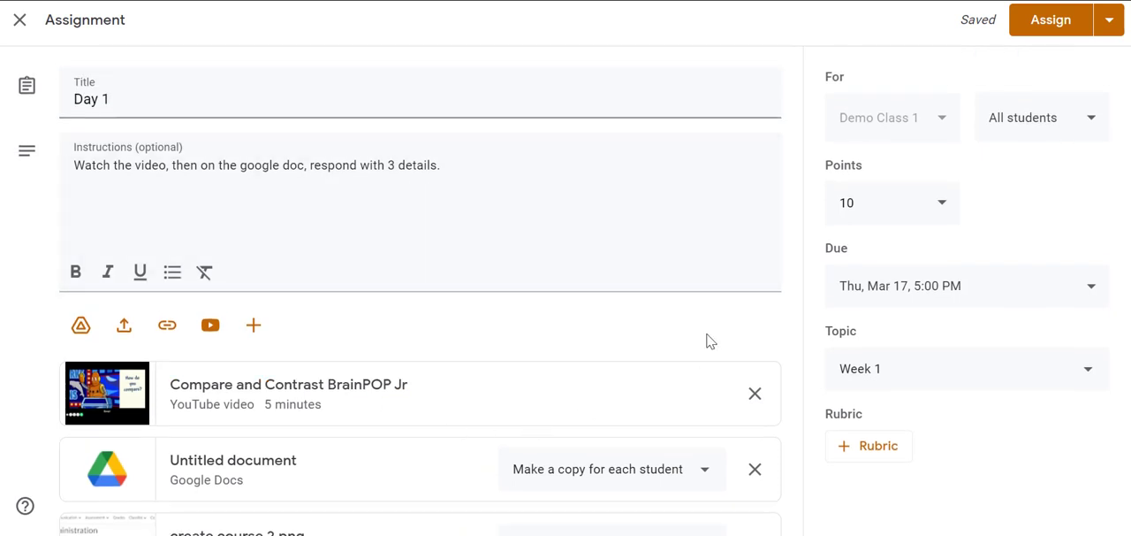
pyautogui.click(1107, 20)
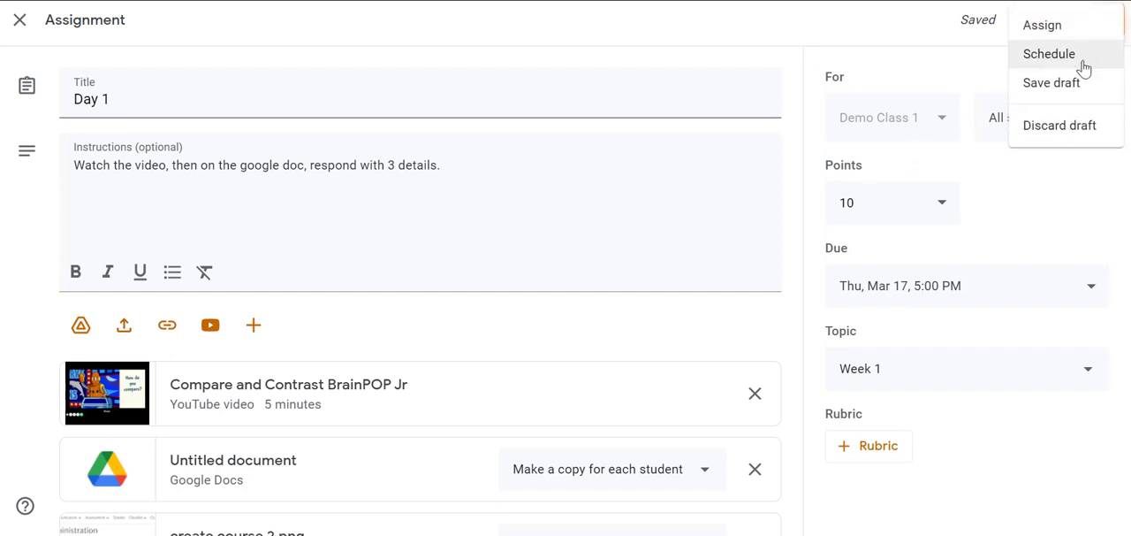
pyautogui.click(1043, 26)
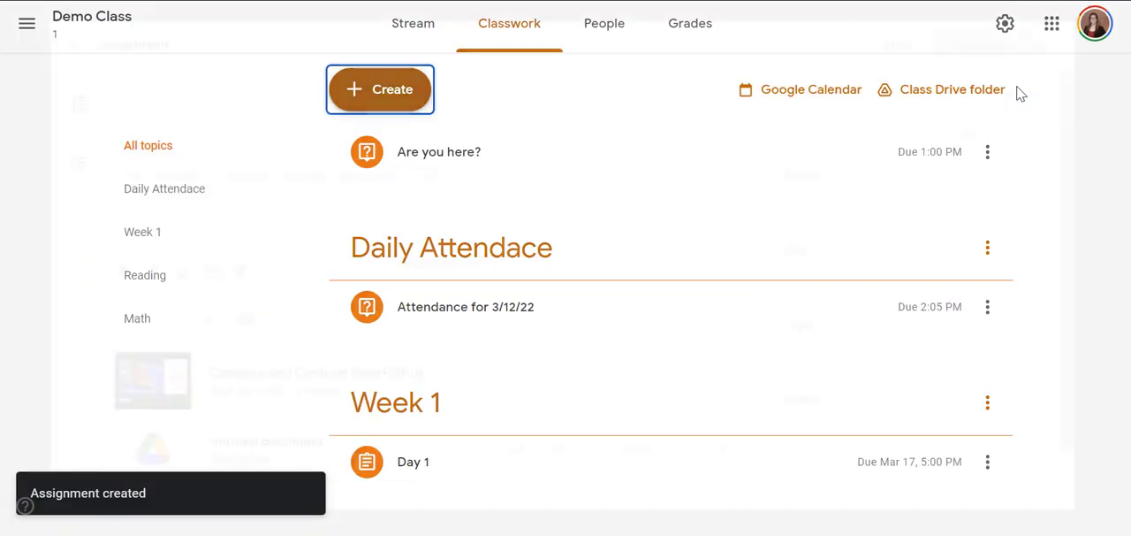
# - Examine how the Day 1 assignment is listed under Week 1 in the classwork and in the class stream
pyautogui.scroll(-1, 740, 156)
pyautogui.scroll(-2, 744, 160)
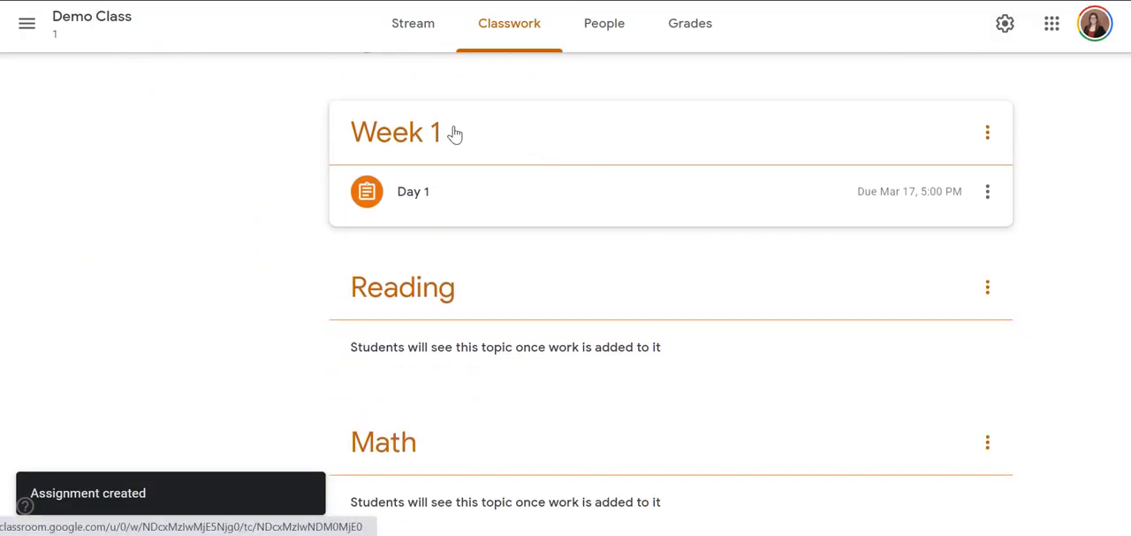
pyautogui.scroll(3, 437, 226)
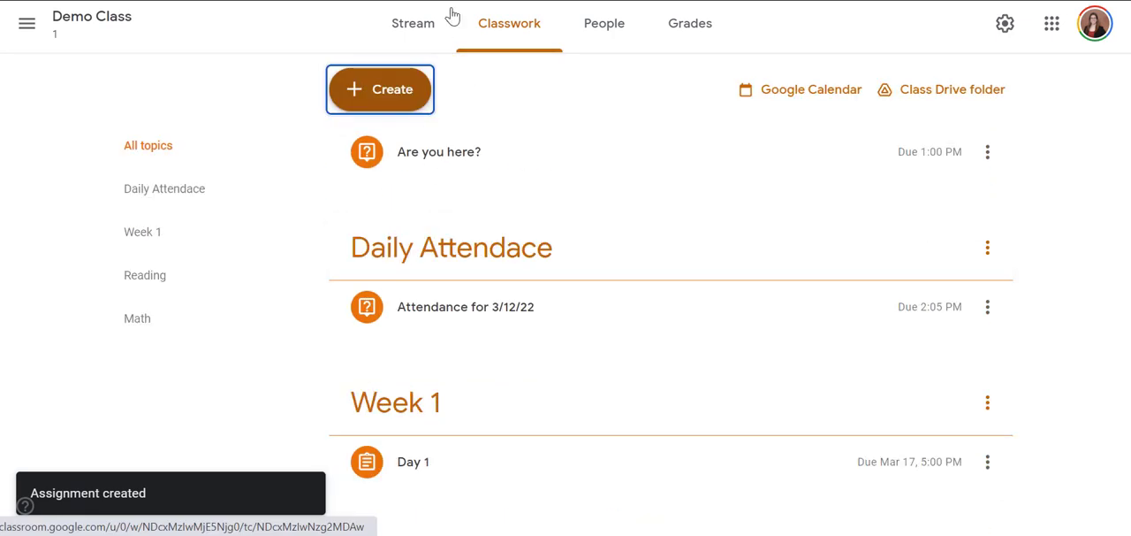
pyautogui.click(409, 26)
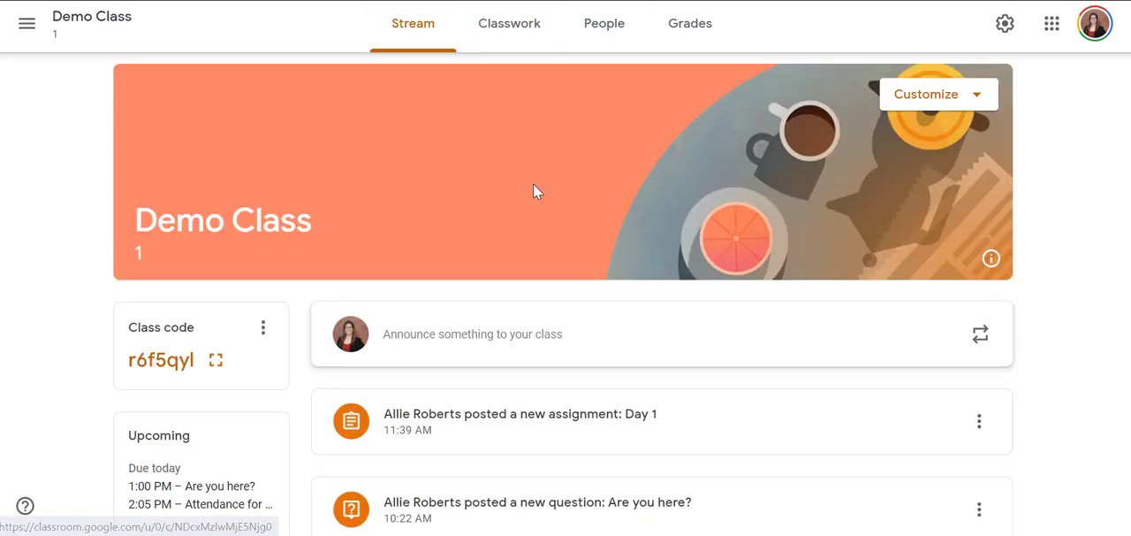
pyautogui.scroll(-1, 535, 189)
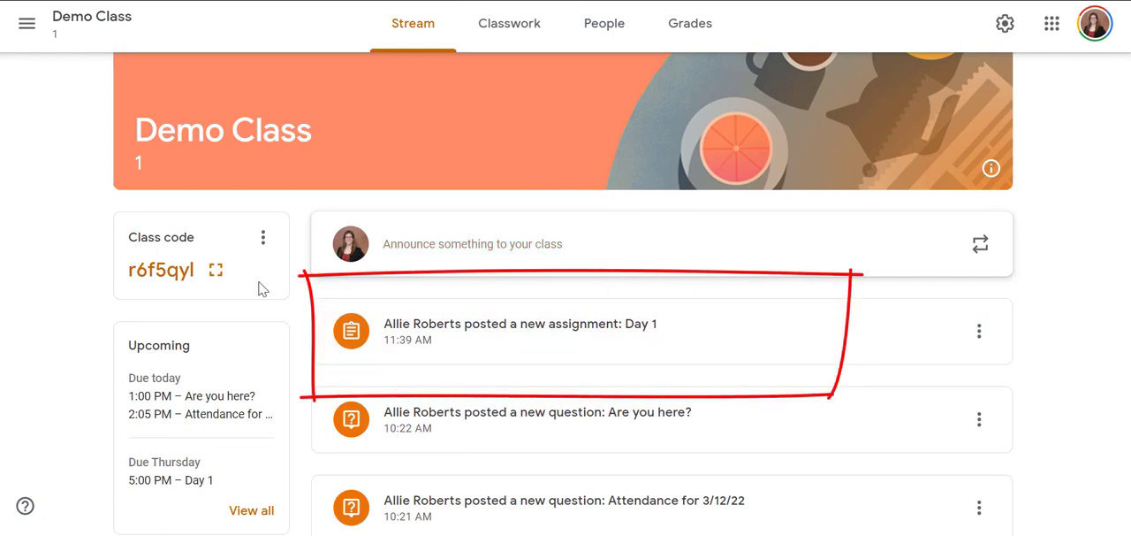
pyautogui.scroll(-1, 590, 378)
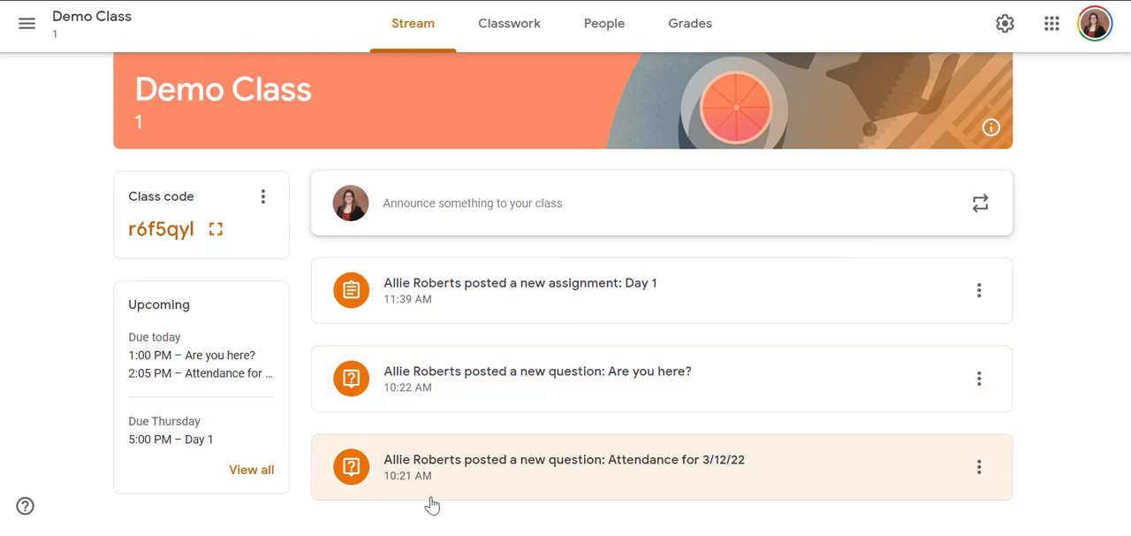
pyautogui.scroll(3, 433, 187)
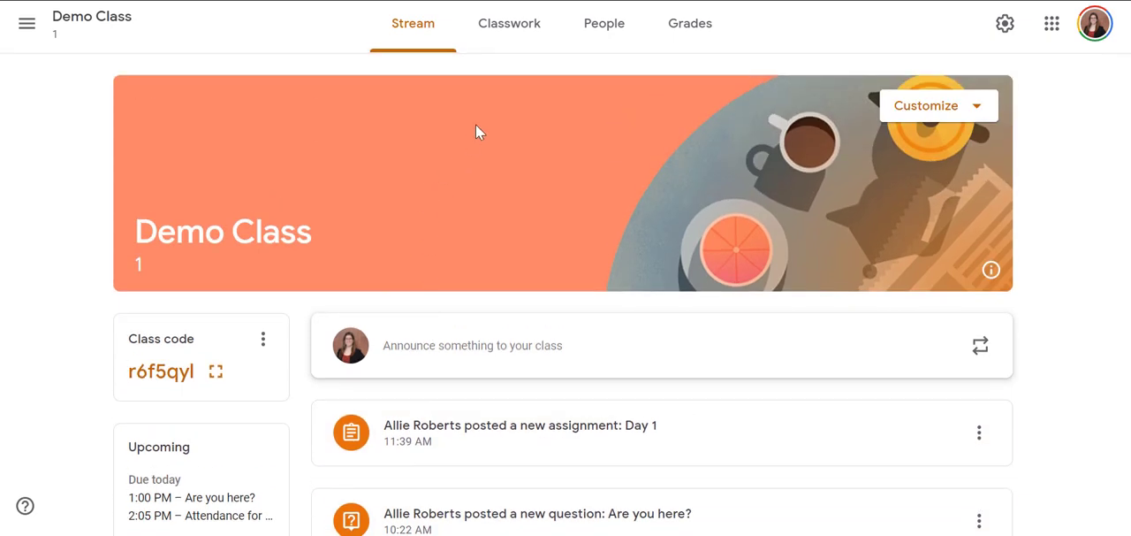
pyautogui.click(497, 39)
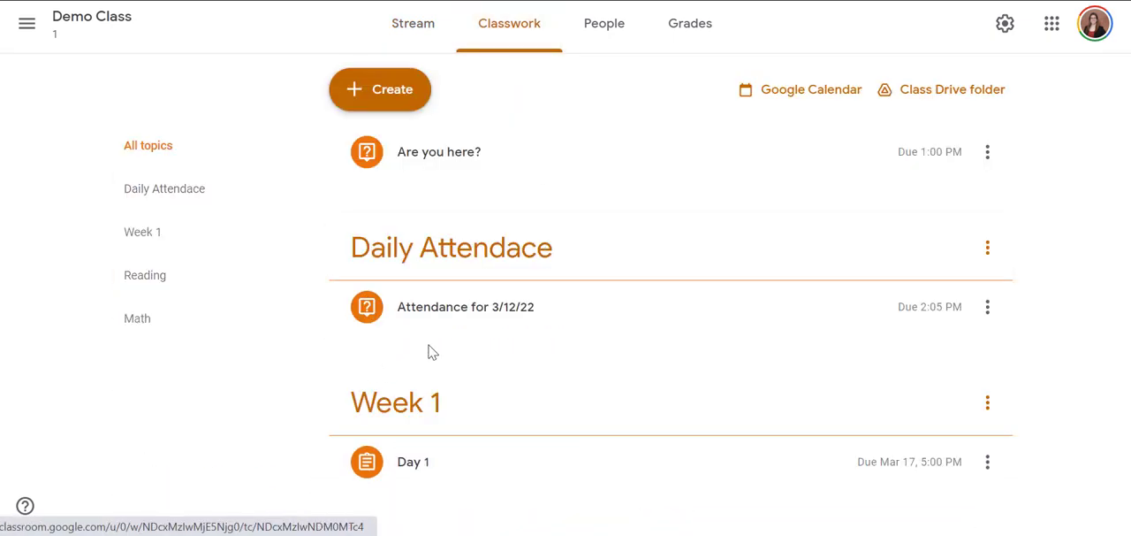
pyautogui.scroll(-2, 433, 352)
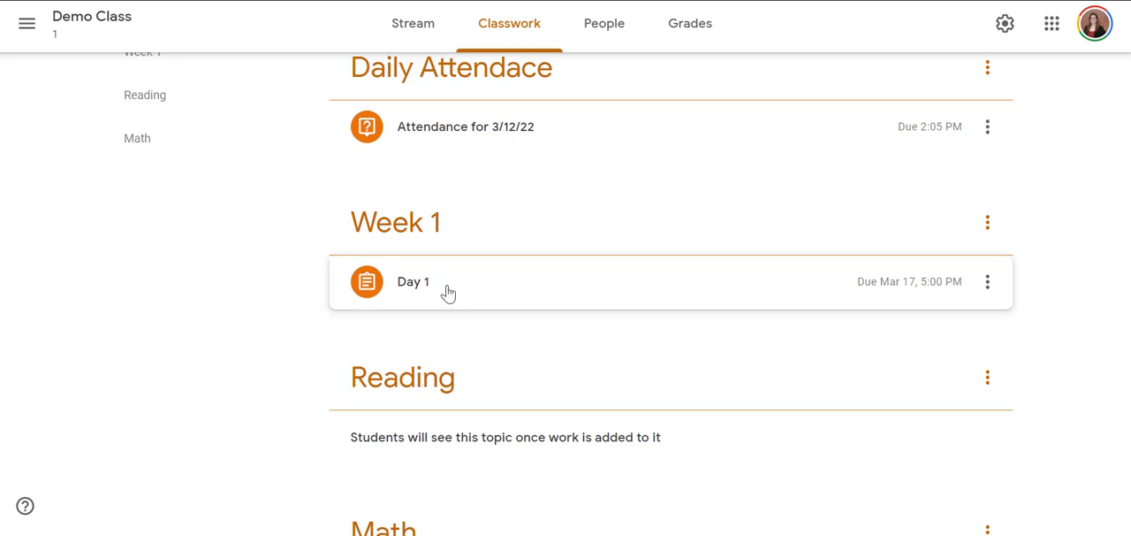